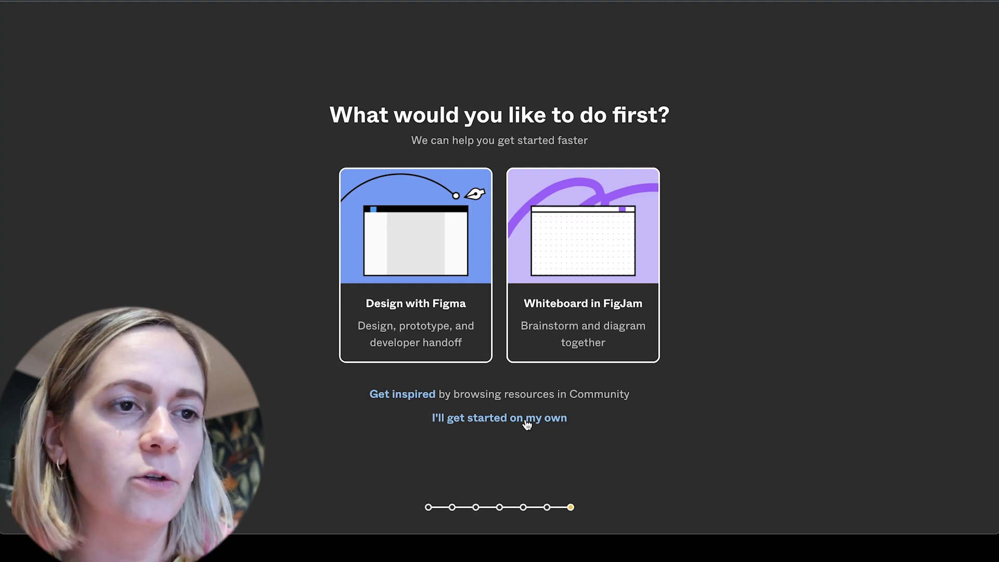
Finish the onboarding without a guided start and create a new FigJam board from Drafts, dismissing the file browser tour
click(526, 420)
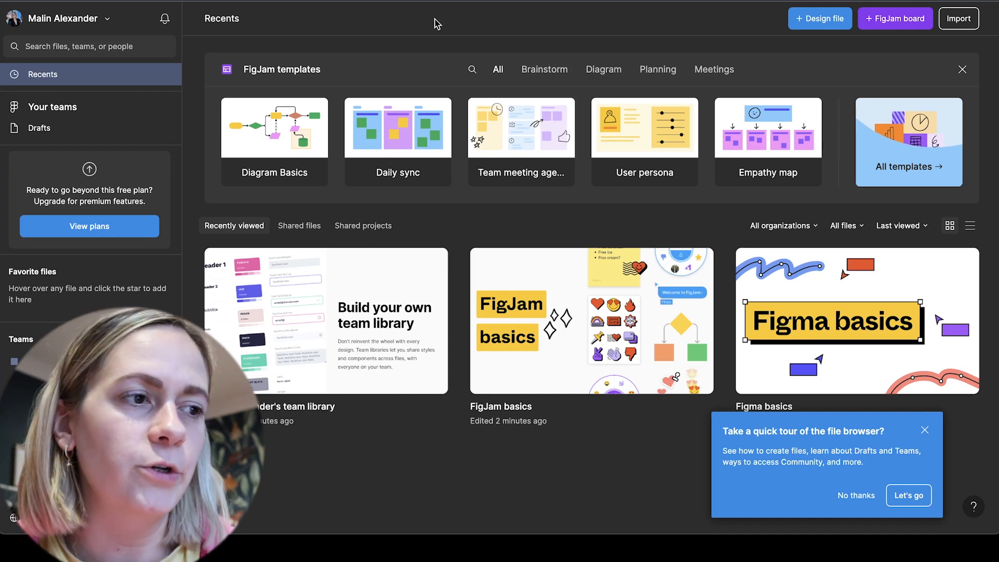
click(36, 130)
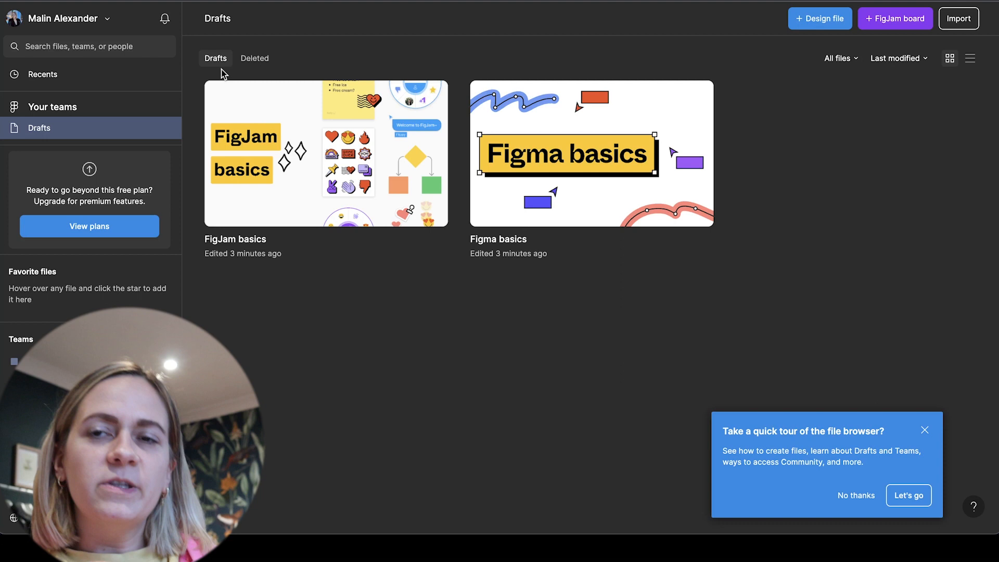
click(923, 429)
click(899, 18)
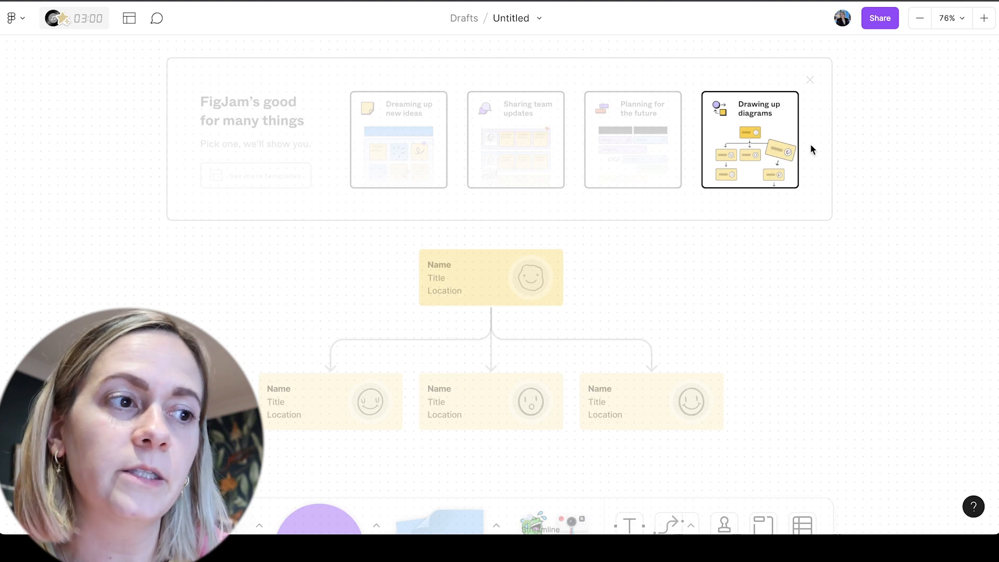
Browse the FigJam template library and examine the templates offered in the Planning category
click(227, 175)
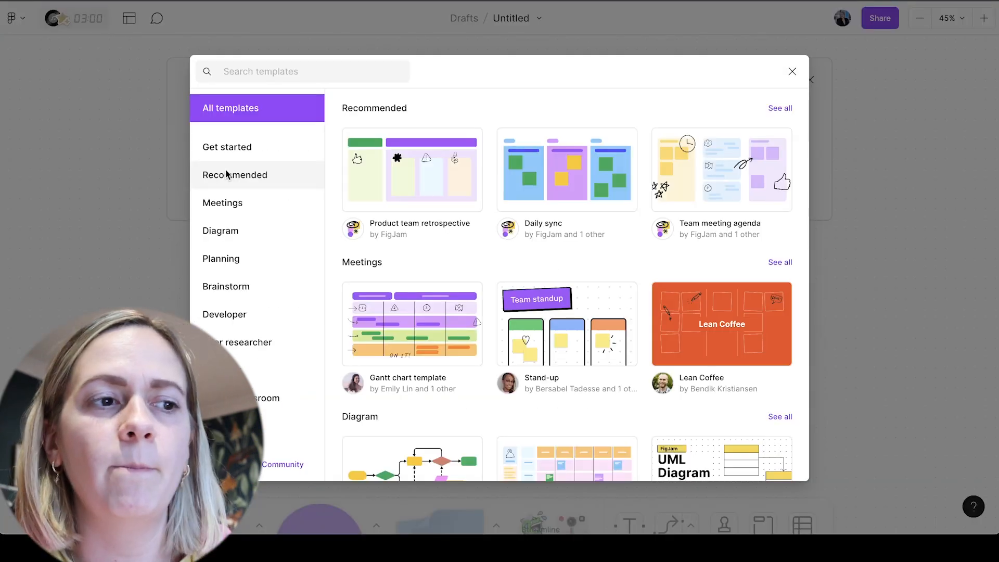
mouse_move(396, 182)
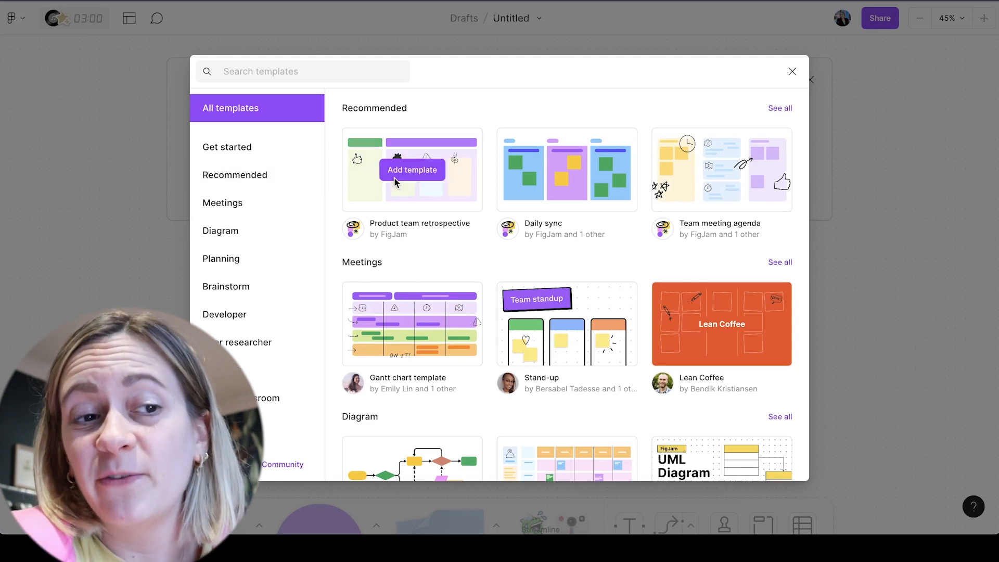
scroll(672, 189, down, 3)
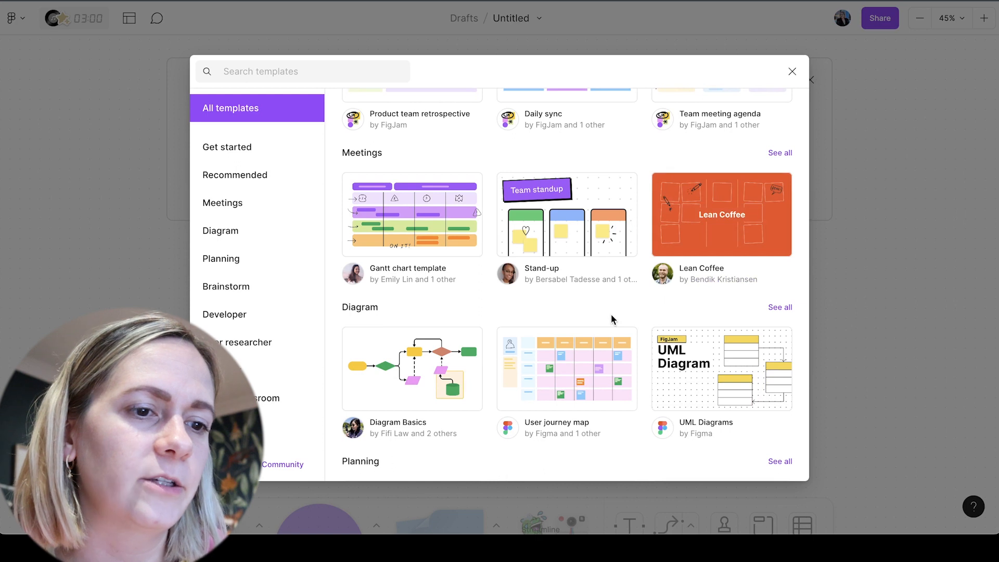
scroll(603, 303, down, 10)
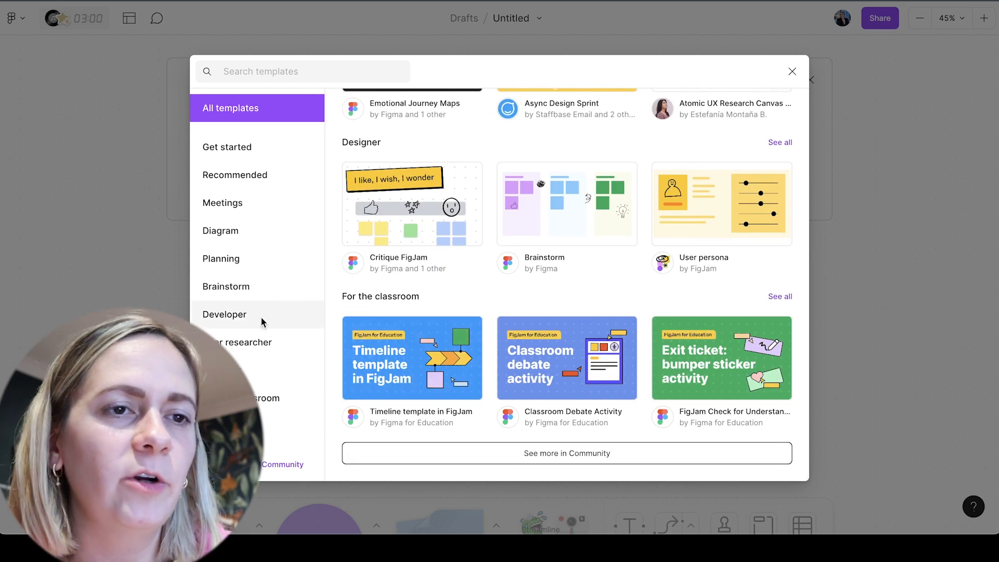
click(239, 264)
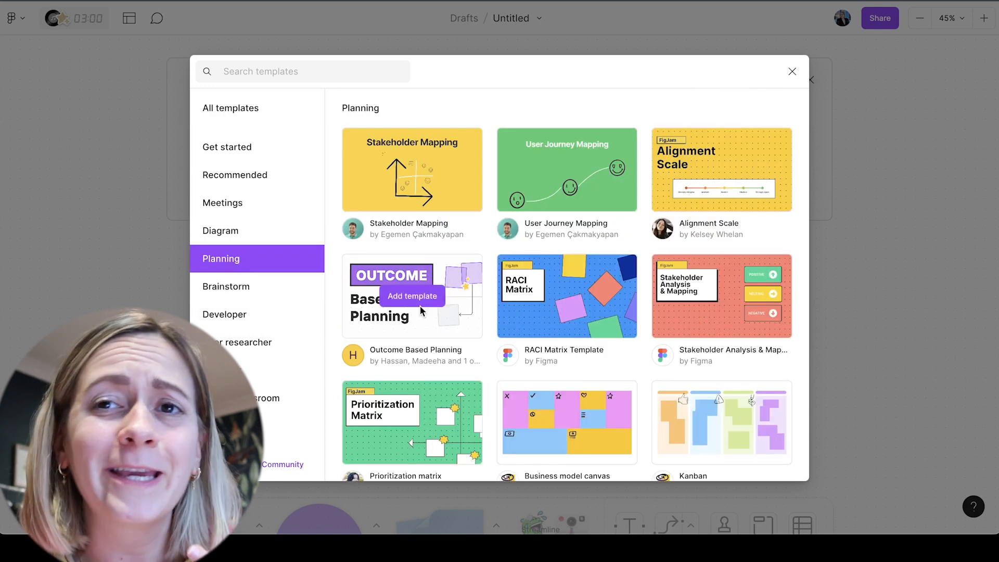
scroll(420, 307, down, 5)
scroll(421, 310, down, 5)
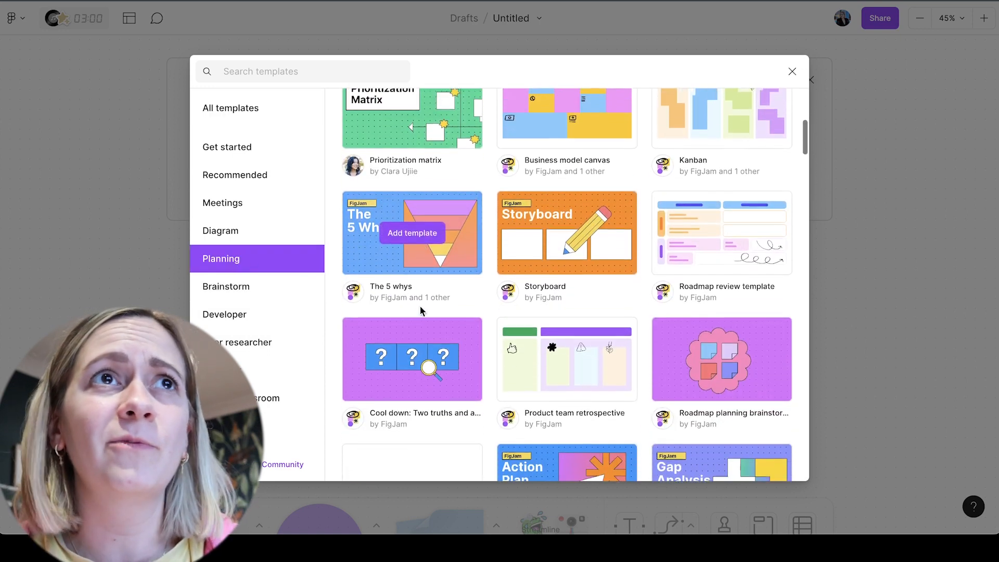
scroll(420, 310, down, 5)
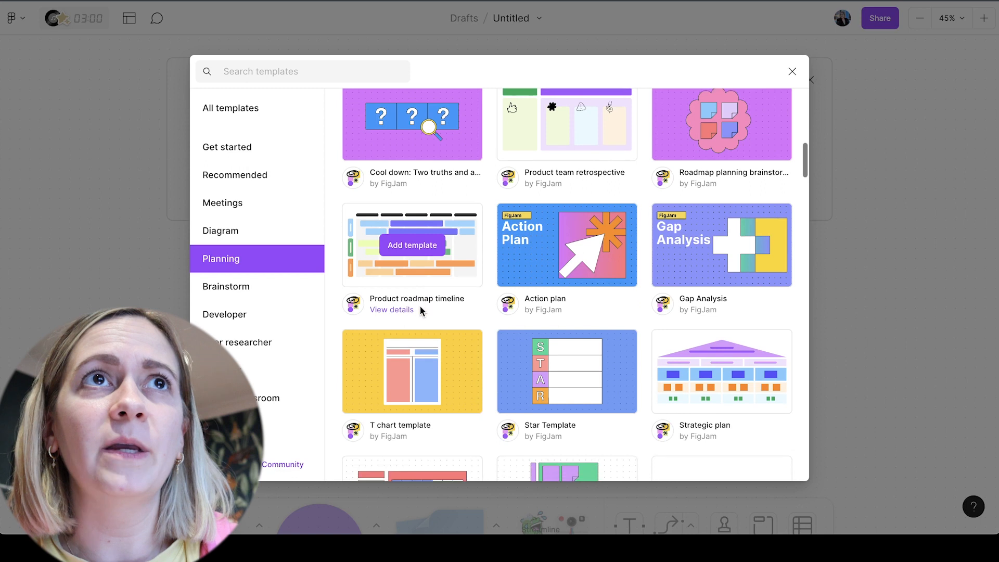
scroll(419, 310, down, 3)
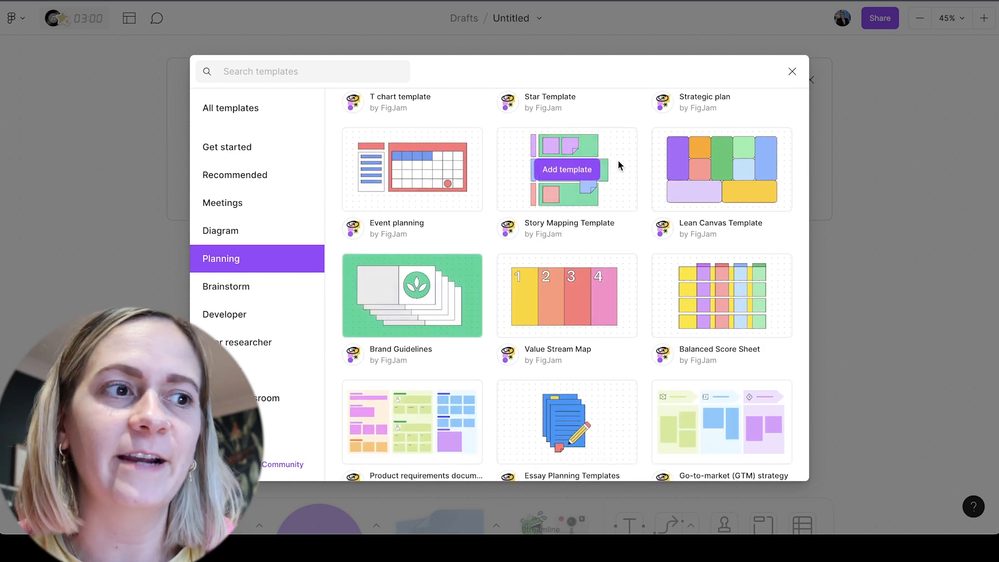
Add the Story Mapping Template to the board and delete all of its content again
click(586, 154)
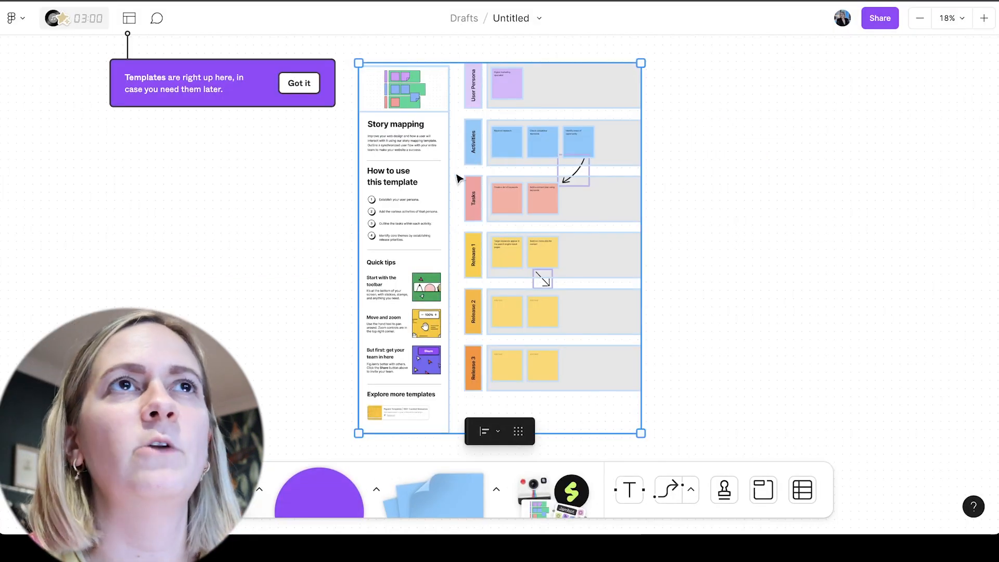
click(299, 85)
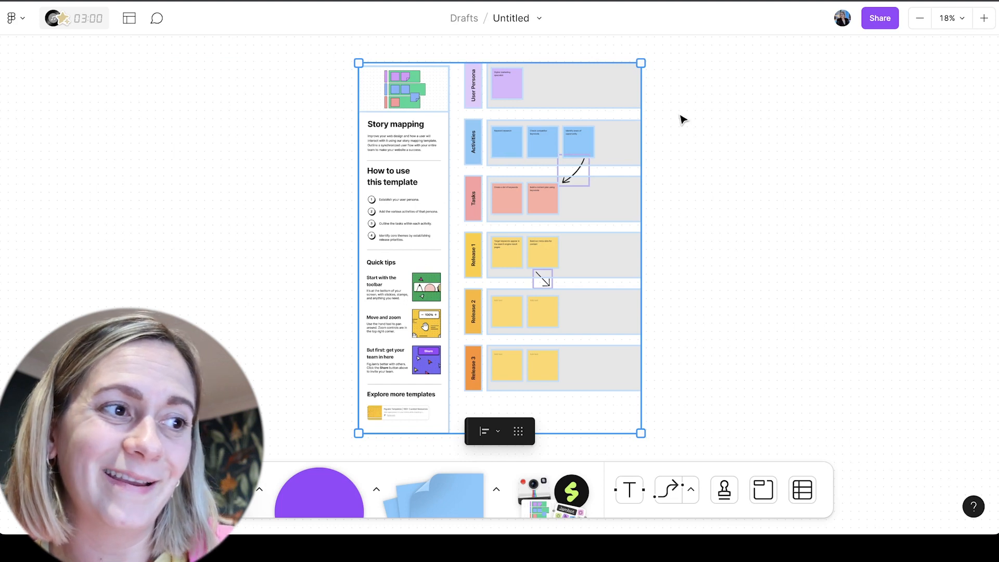
key(Delete)
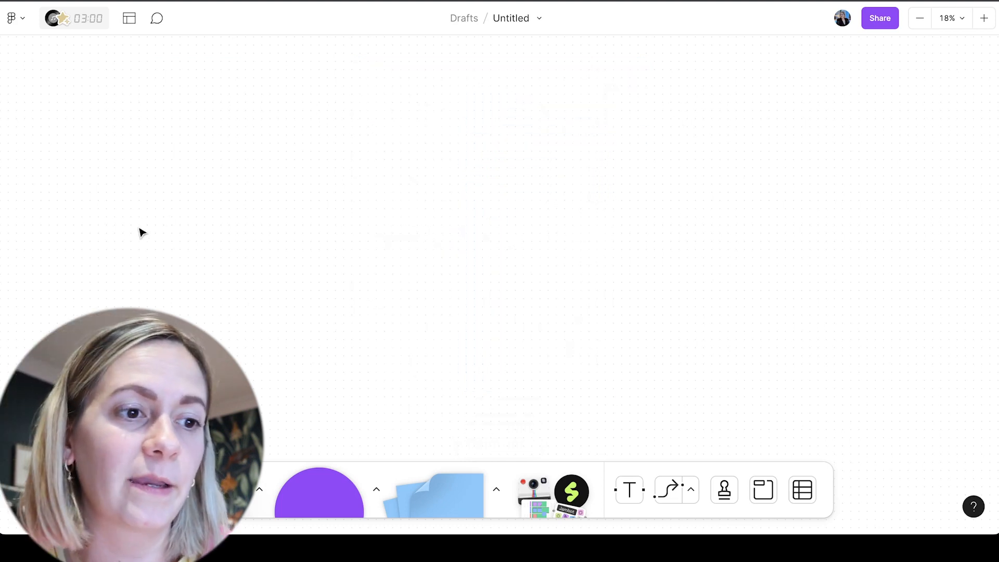
Look through the board's template list and preview the Lean Coffee template without adding it
click(128, 22)
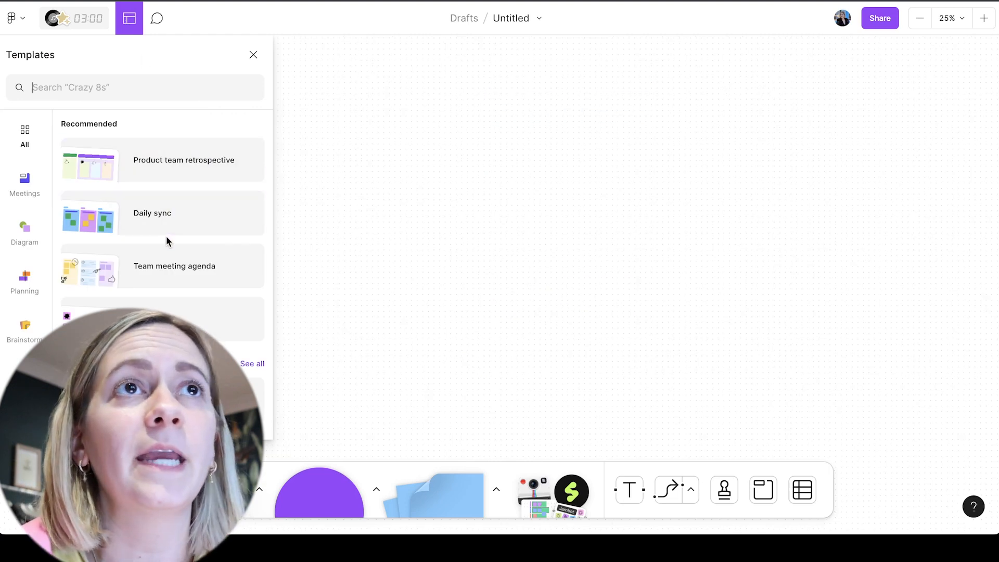
scroll(167, 235, down, 5)
scroll(166, 235, down, 2)
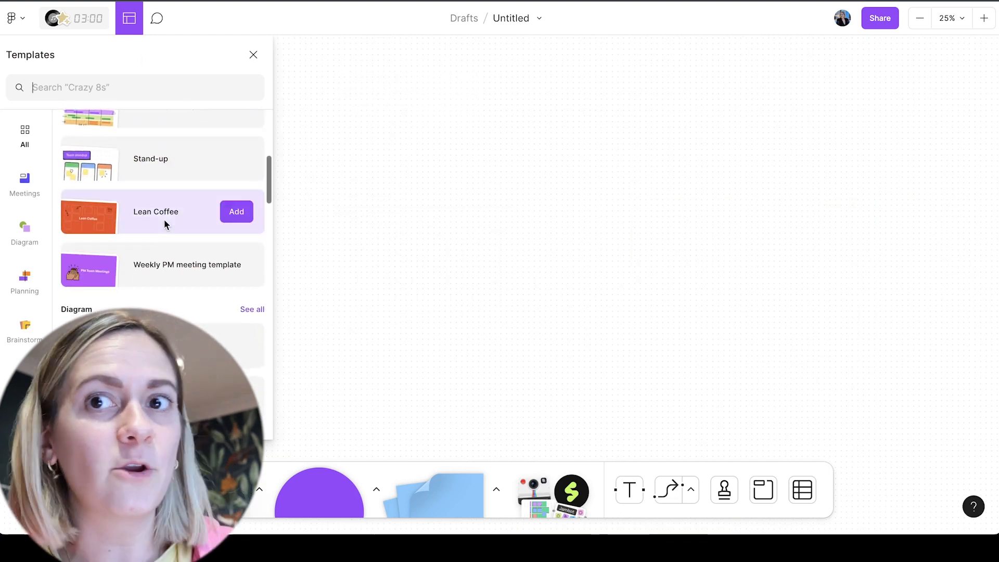
mouse_move(163, 214)
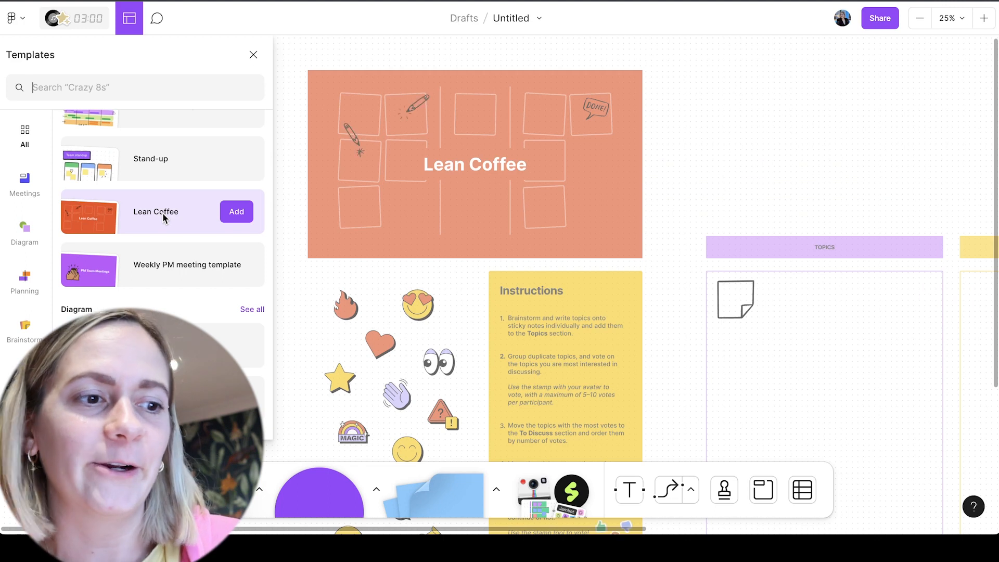
scroll(163, 212, down, 5)
click(253, 54)
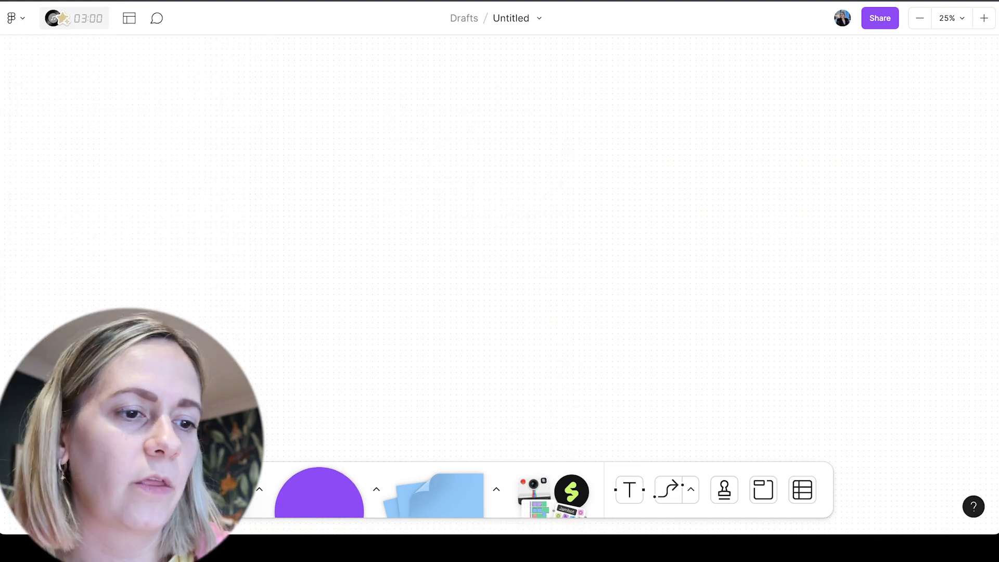
Draw a black rectangle covering most of the canvas, then undo it
click(376, 487)
click(285, 445)
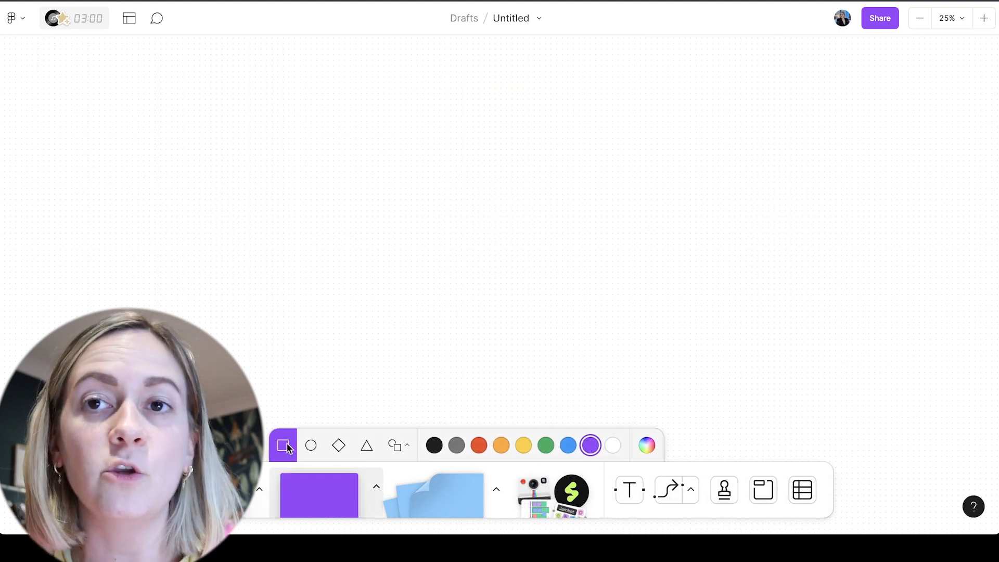
click(436, 446)
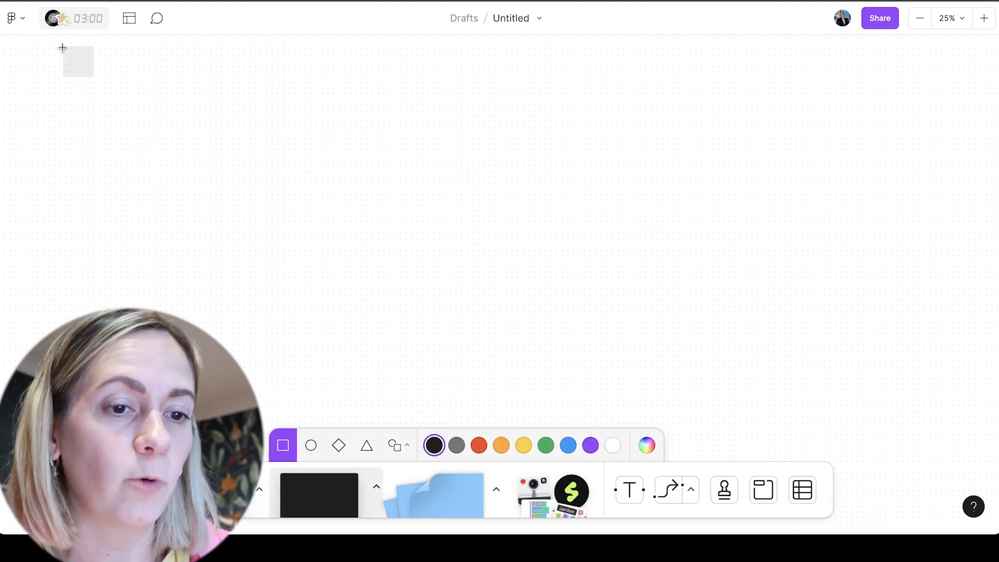
drag(14, 39, 994, 499)
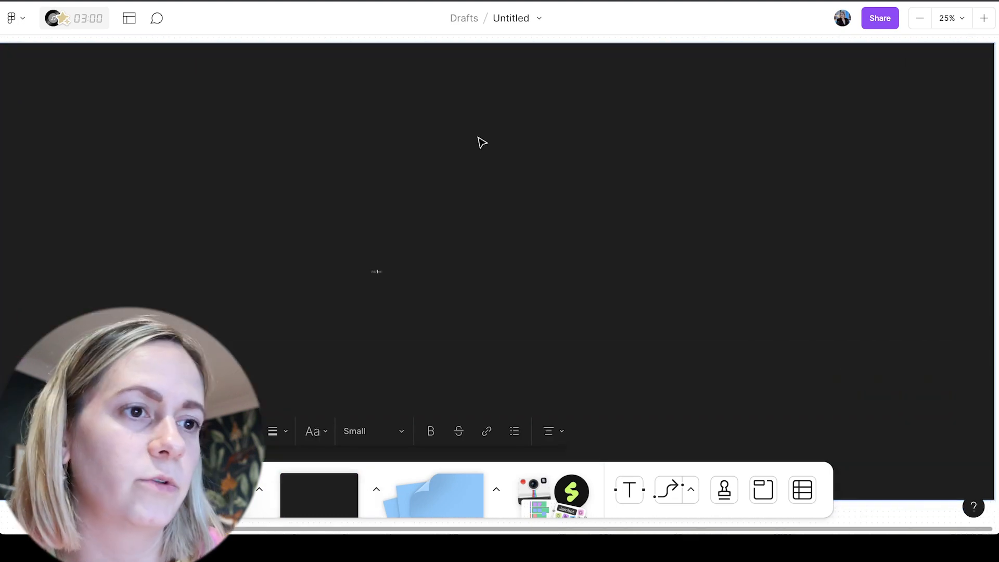
key(ctrl+z)
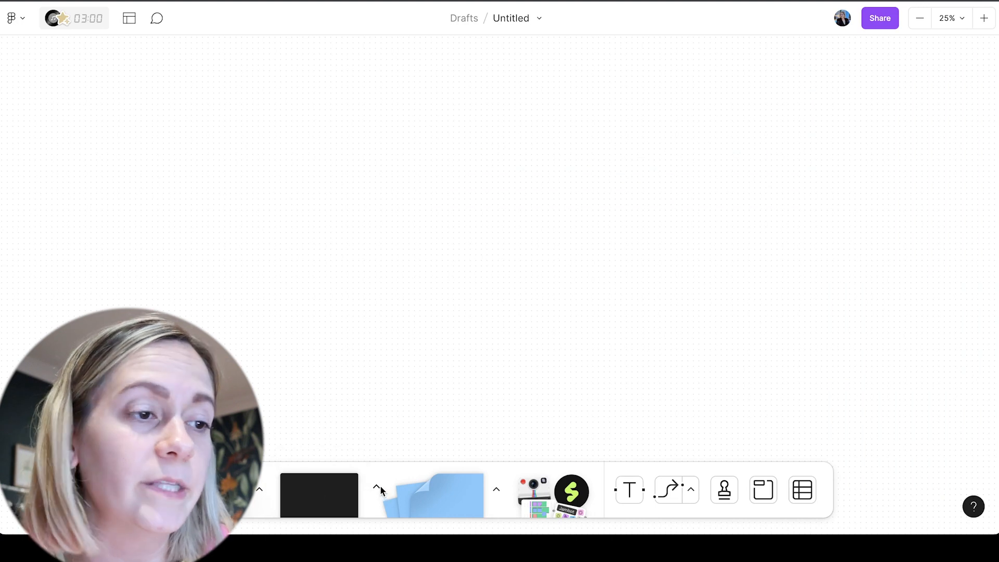
mouse_move(564, 499)
click(495, 485)
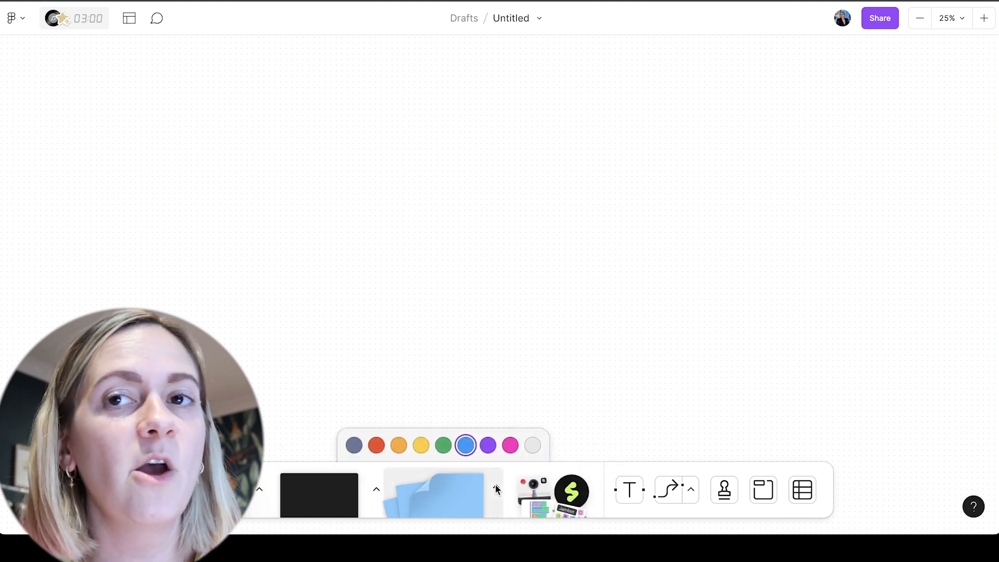
click(495, 485)
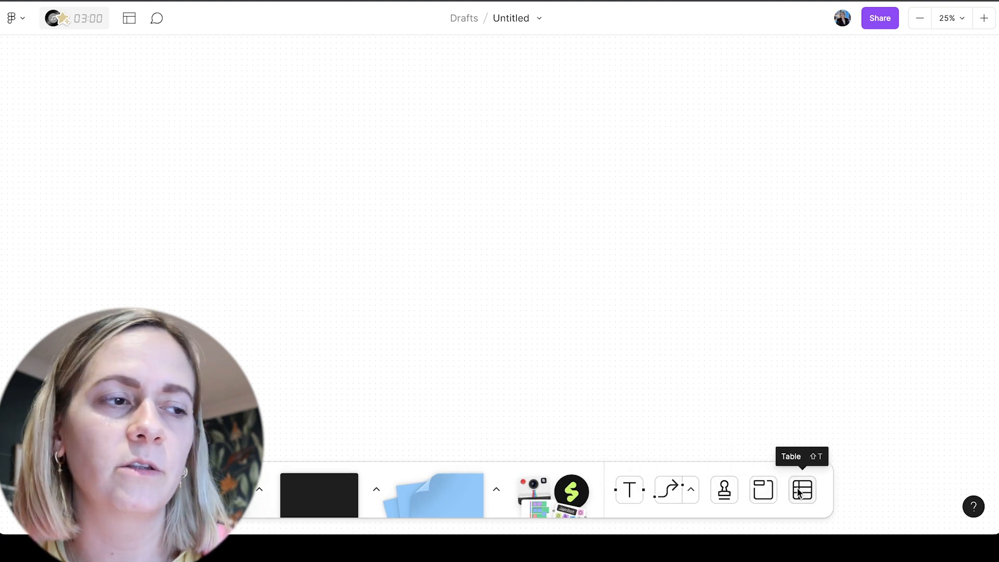
Draw a wide rectangular section on the empty canvas and stretch it slightly wider
click(771, 493)
drag(199, 121, 494, 257)
drag(494, 167, 523, 167)
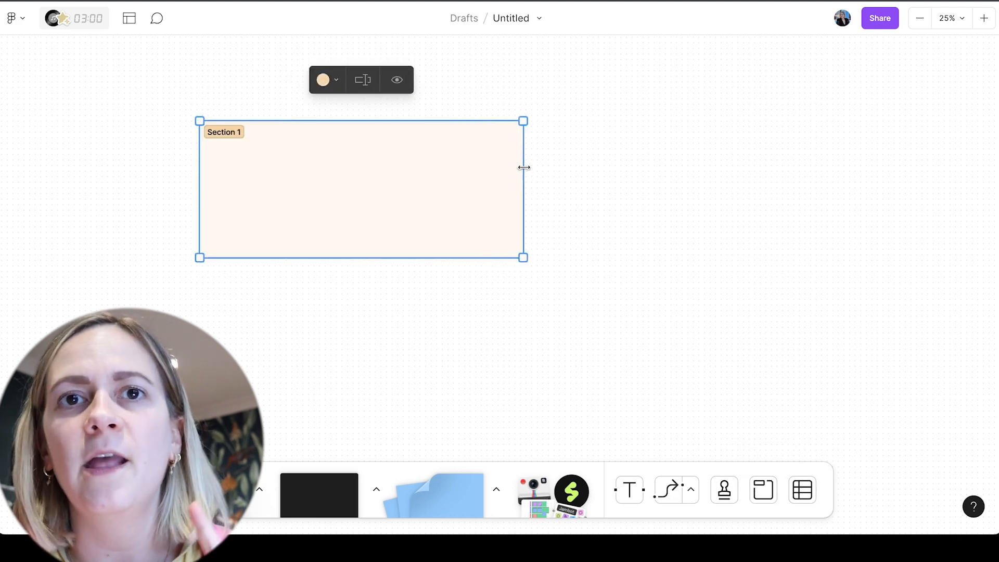
Rename the section to "Act 1"
double_click(226, 131)
text(Ad)
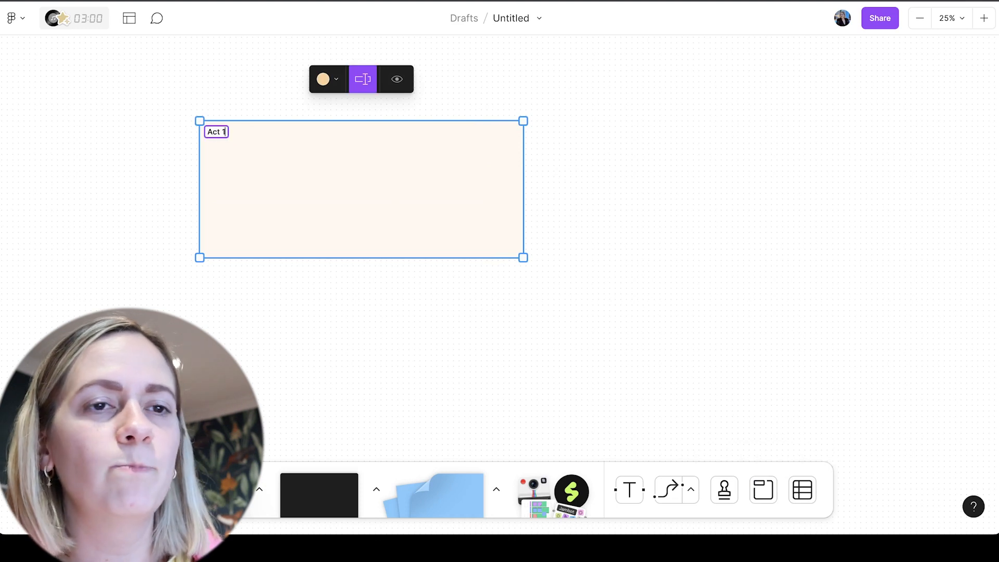
text(t 1)
click(229, 92)
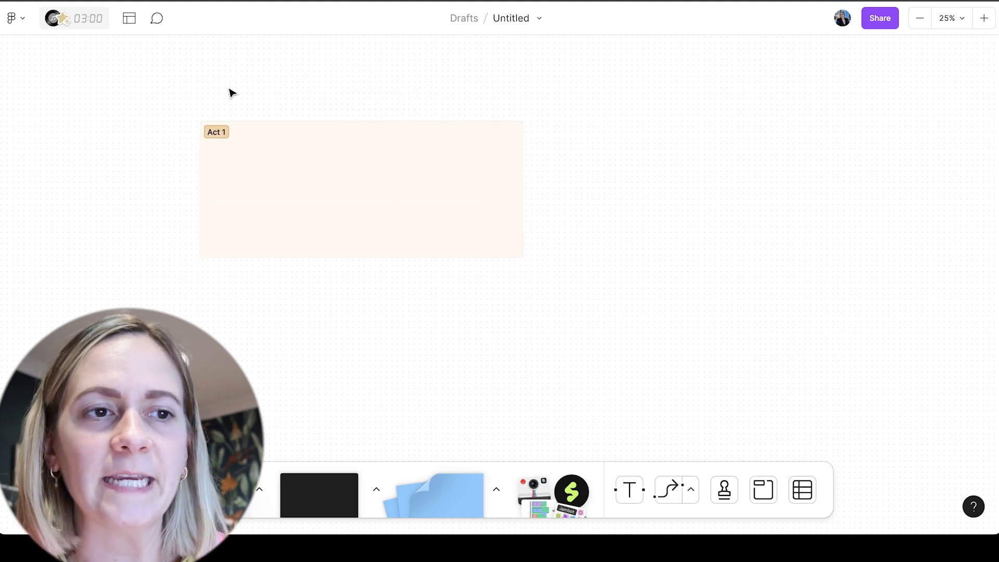
Enlarge the Act 1 section by extending its lower-right corner outward
click(384, 185)
drag(523, 257, 573, 279)
scroll(576, 283, down, 4)
scroll(576, 284, right, 3)
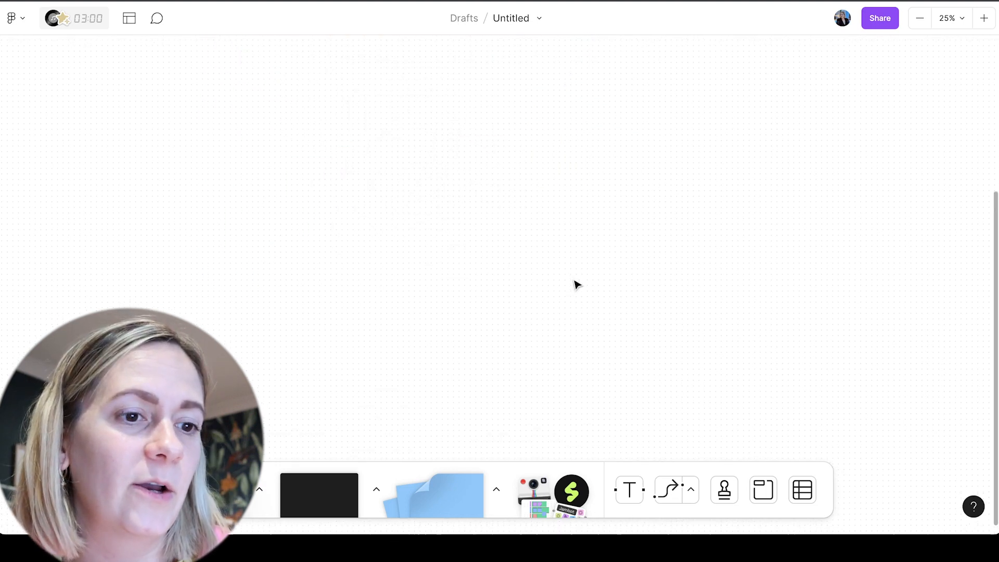
scroll(576, 284, up, 4)
scroll(575, 284, left, 5)
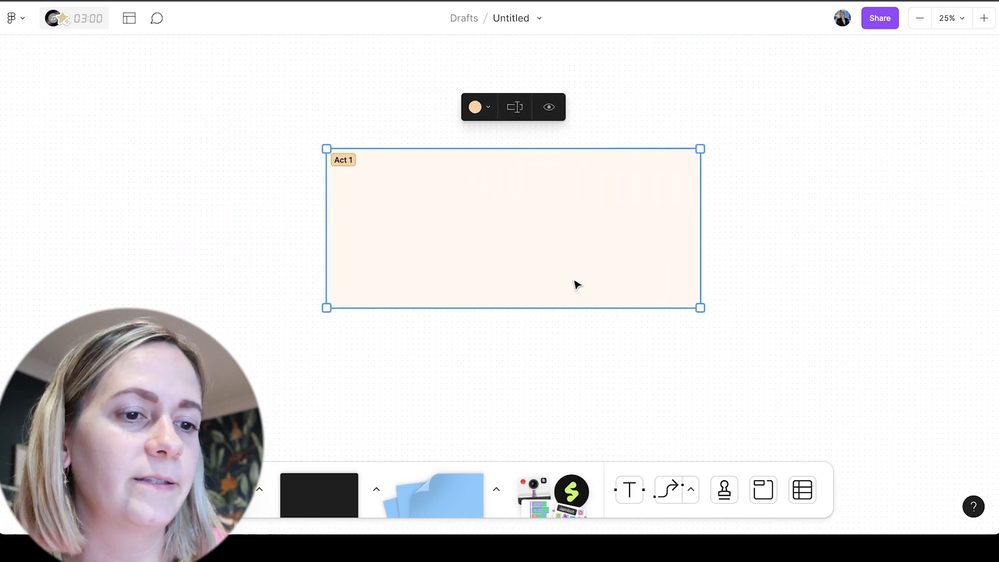
Change the Act 1 section's colour to light purple and deselect it
scroll(575, 285, down, 2)
scroll(575, 284, up, 2)
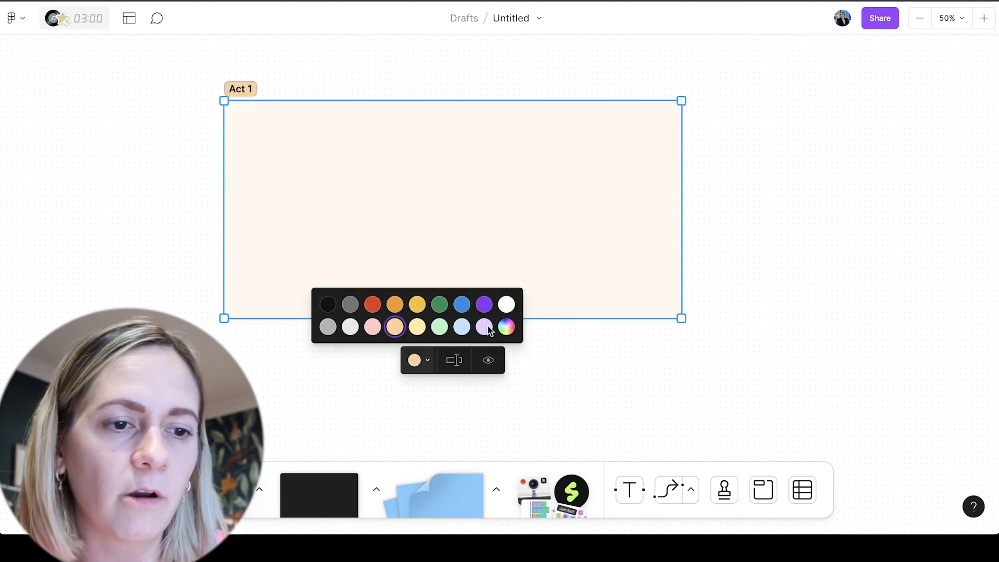
click(484, 327)
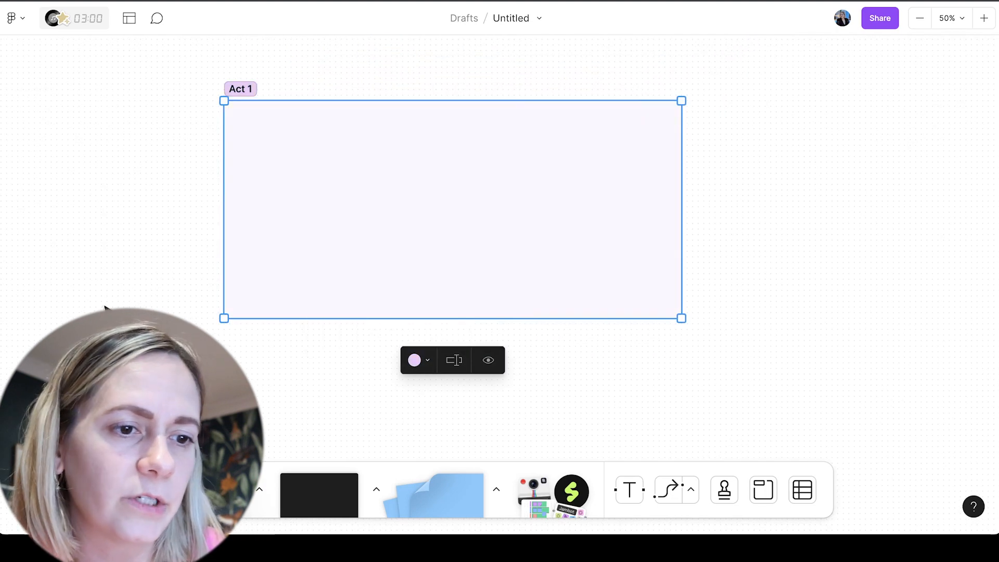
click(140, 239)
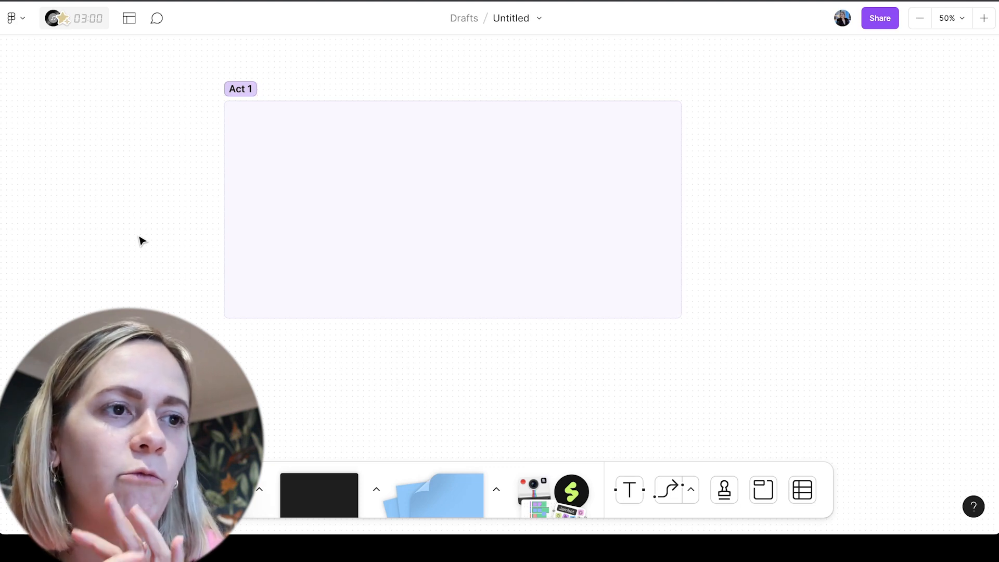
Switch to Notion, collapse the Ch.3 notes and expand "Ch.2 - Building your Save the Cat Beat Sheet"
mouse_move(691, 533)
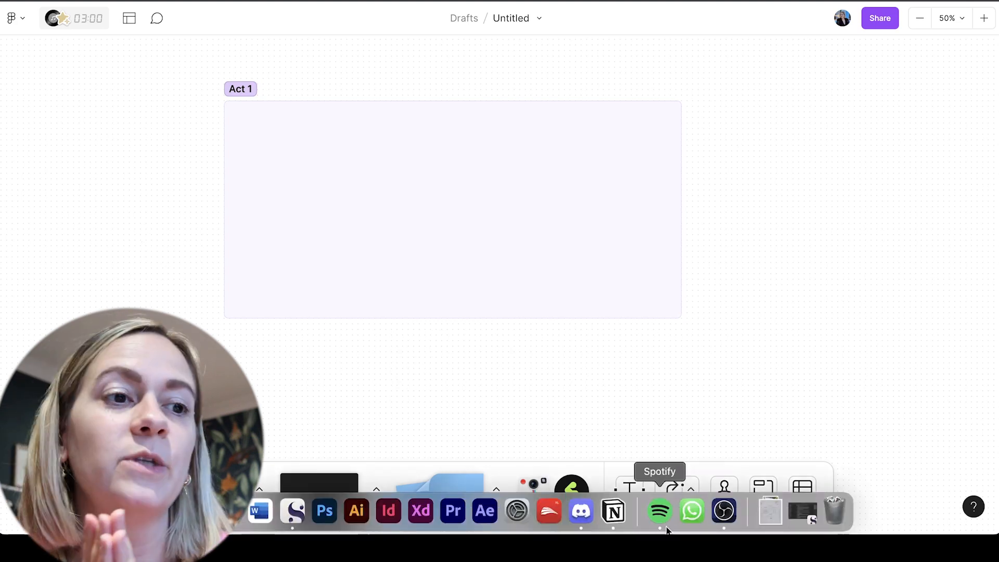
click(615, 511)
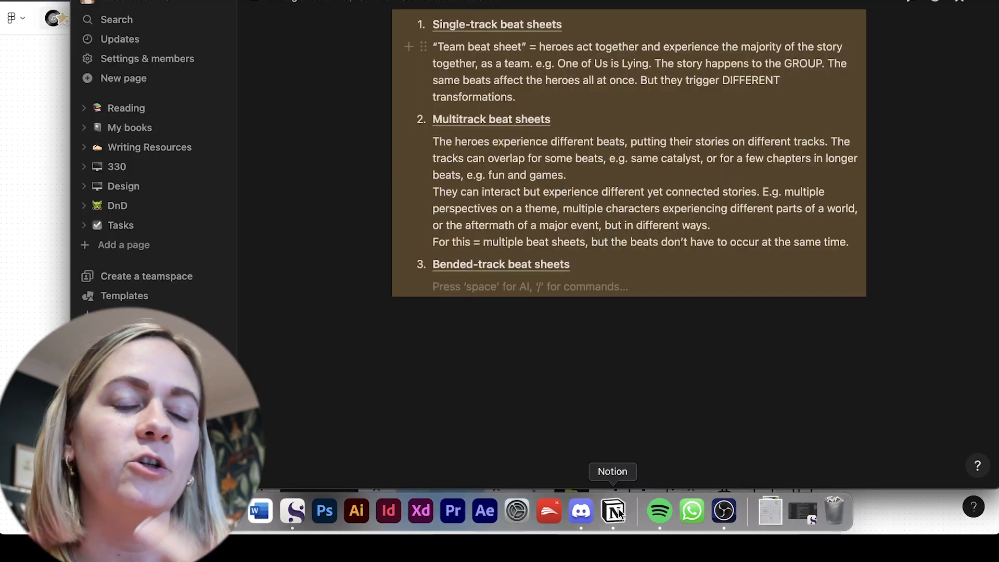
scroll(444, 87, up, 5)
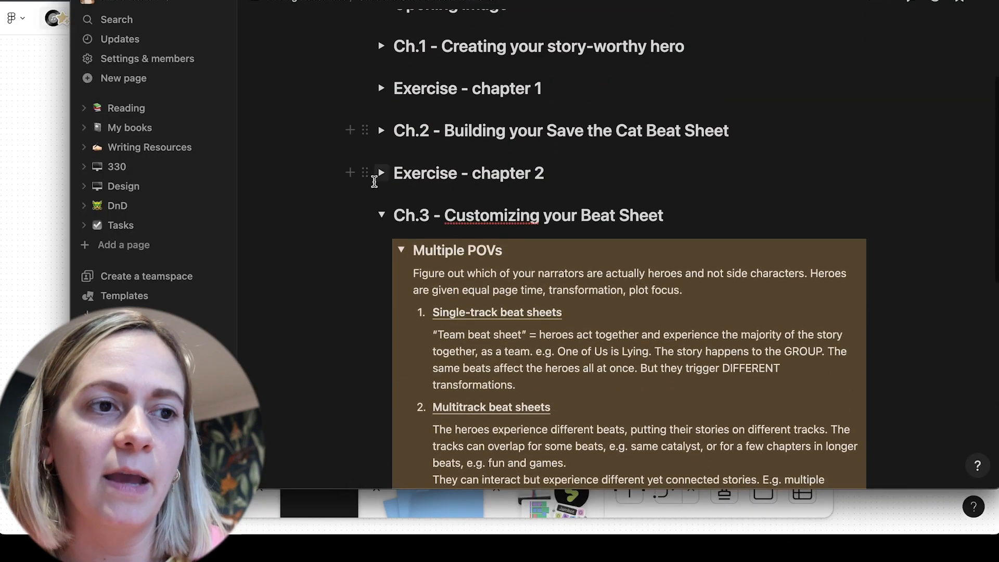
click(381, 215)
click(382, 132)
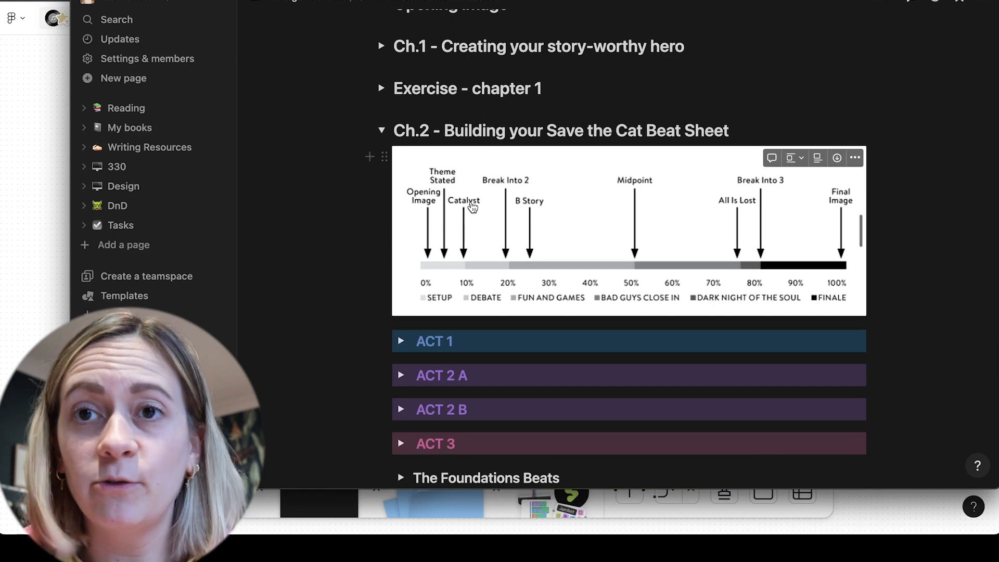
Try to copy the Foundations Beats chart from the Notion notes and paste it into the FigJam board's Act 1 section
scroll(472, 208, down, 4)
scroll(473, 207, down, 5)
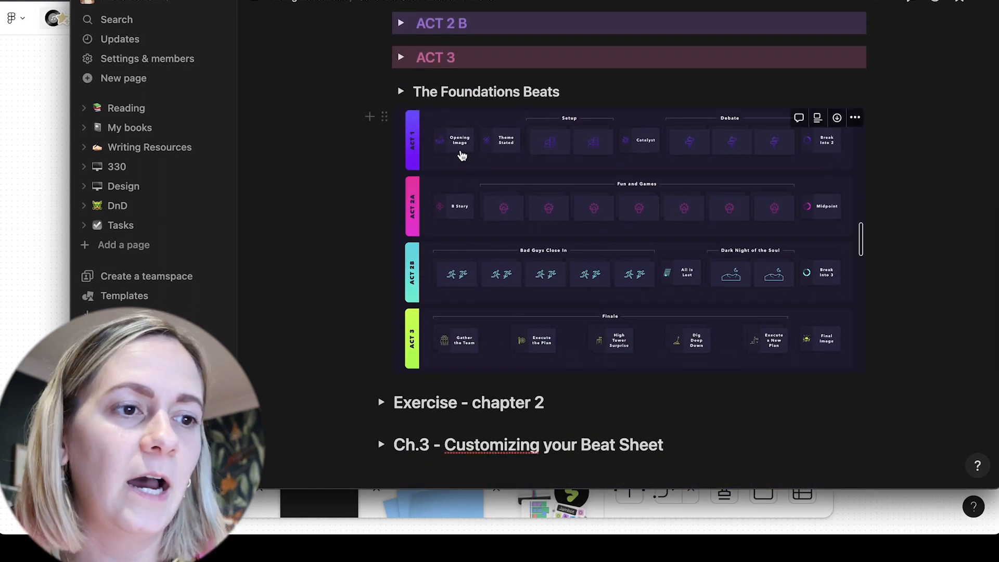
click(583, 142)
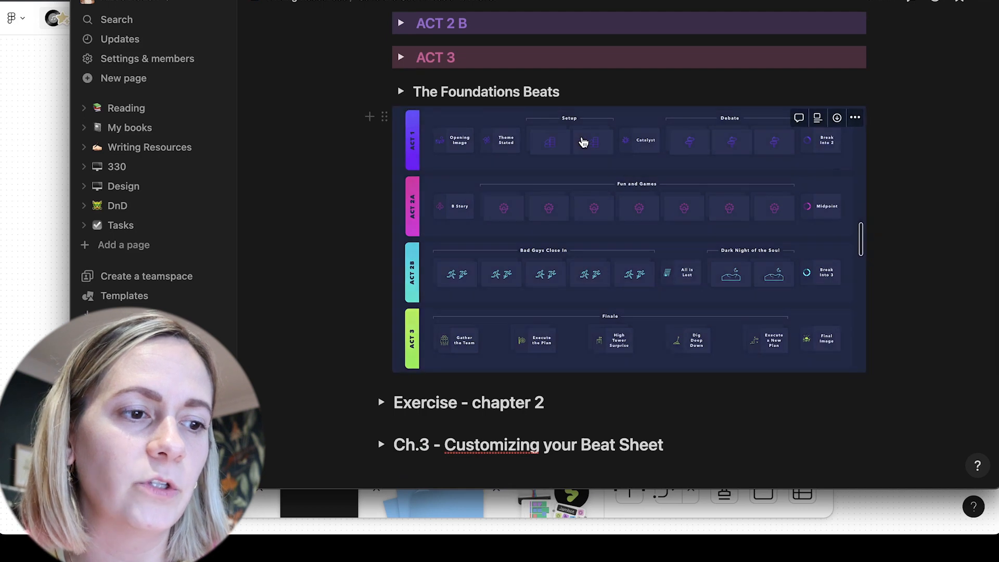
right_click(582, 142)
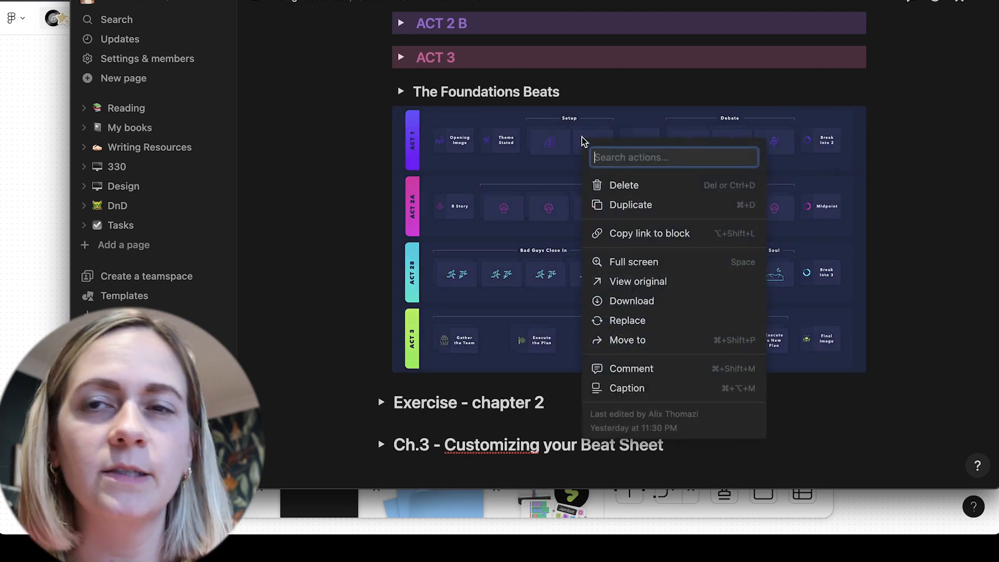
click(540, 151)
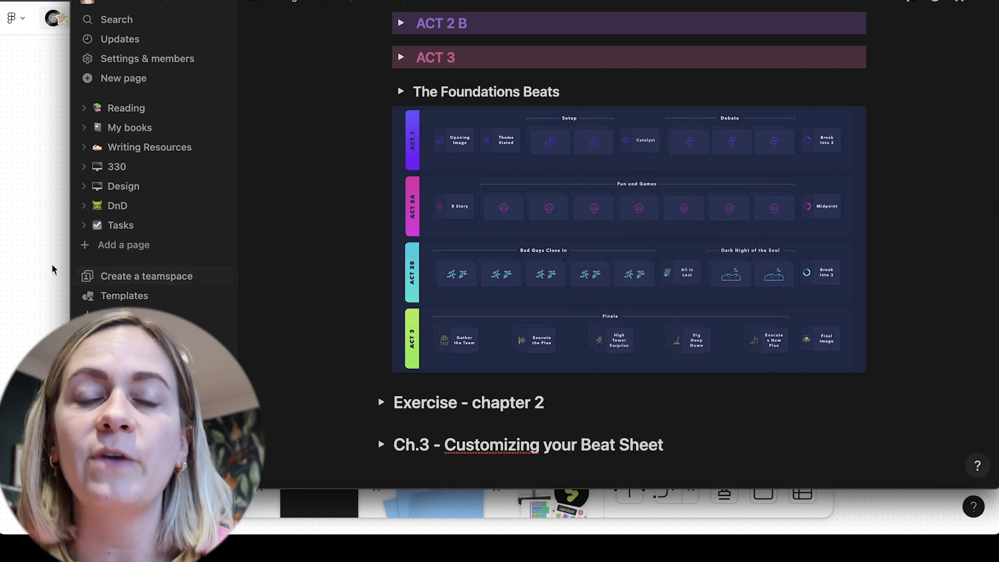
click(34, 268)
key(super+v)
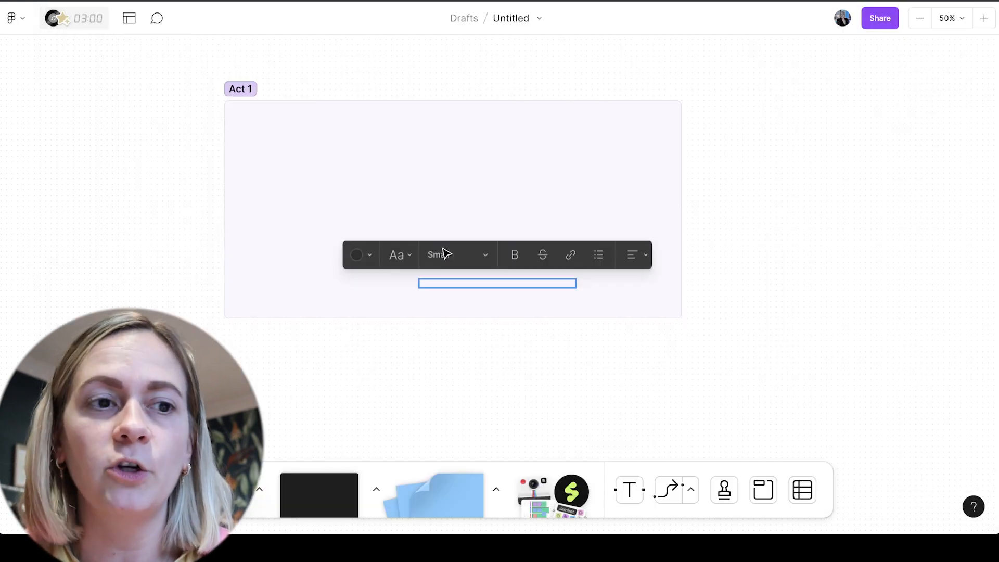
click(471, 295)
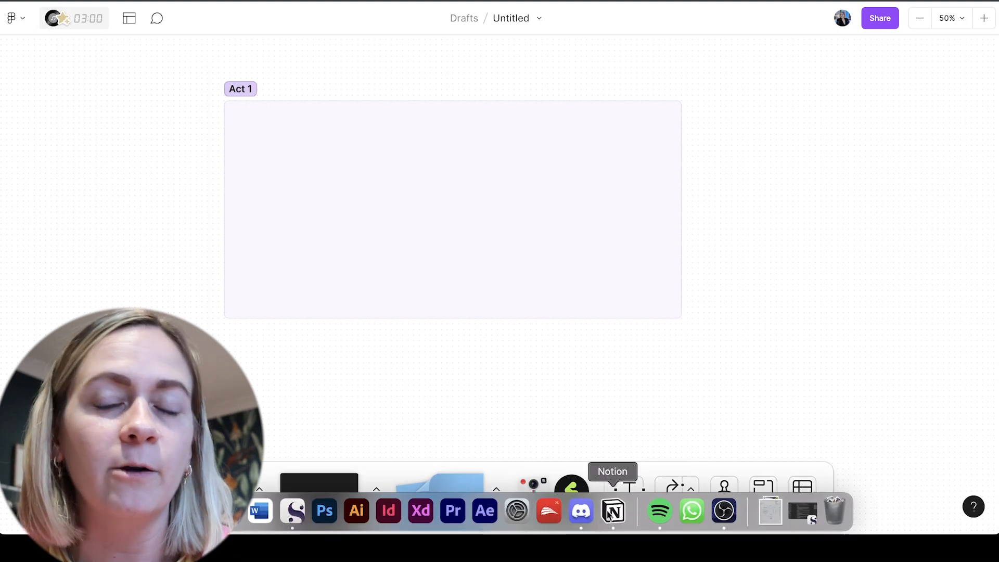
Switch back to Notion and view the original Foundations Beats image to examine the beats in each act
click(613, 511)
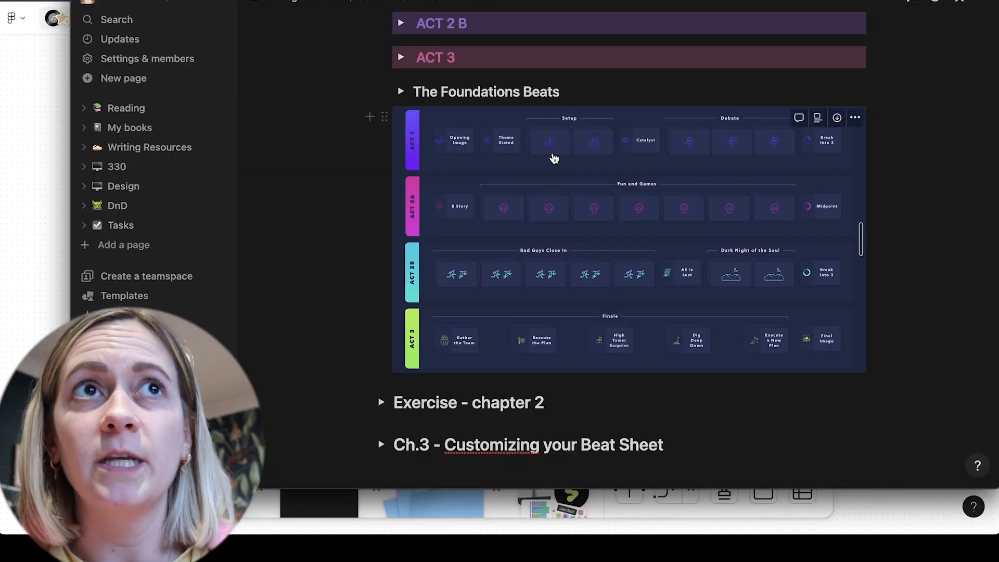
click(855, 118)
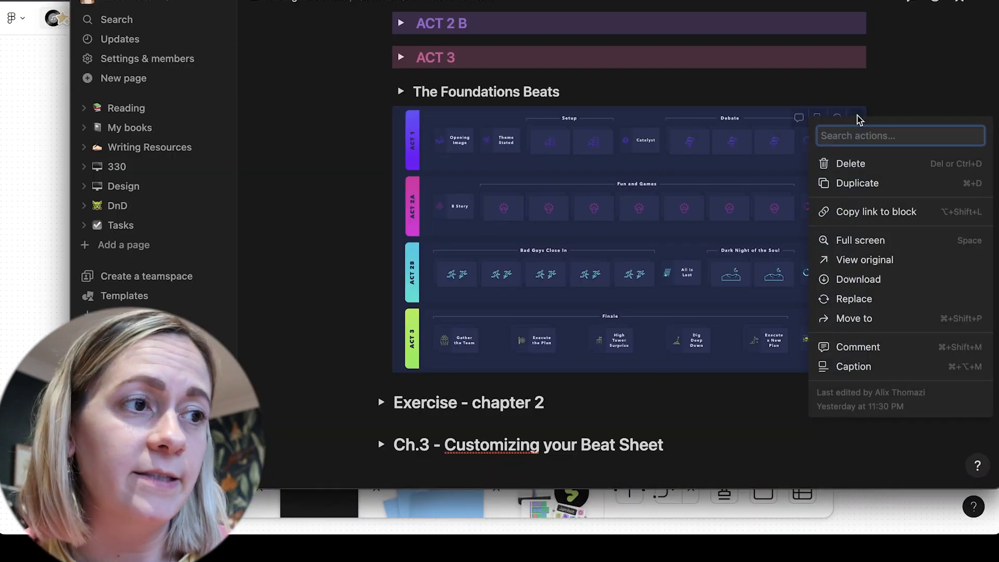
click(848, 260)
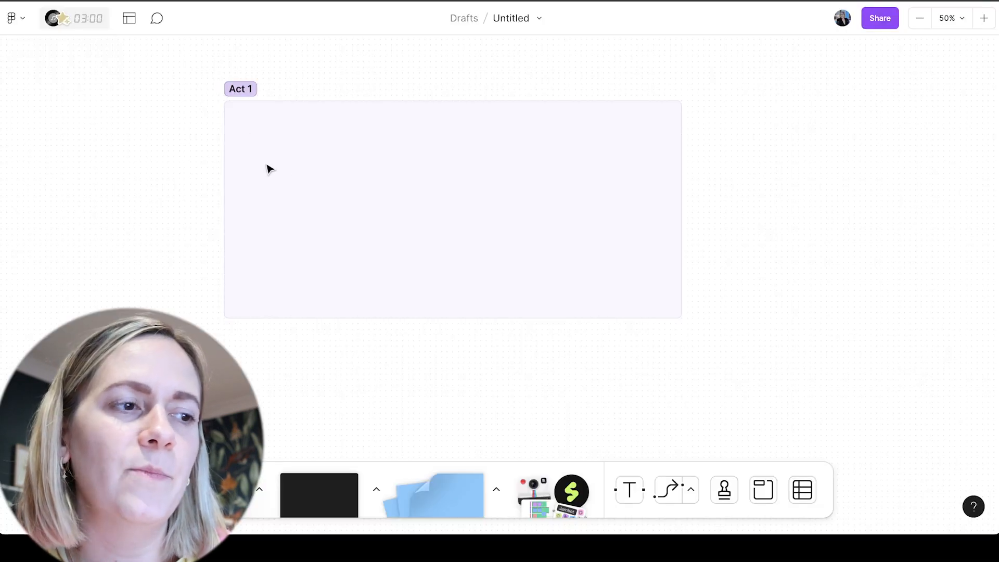
Return to FigJam, stretch the Act 1 section much wider towards its right side and slightly reduce its height
click(269, 169)
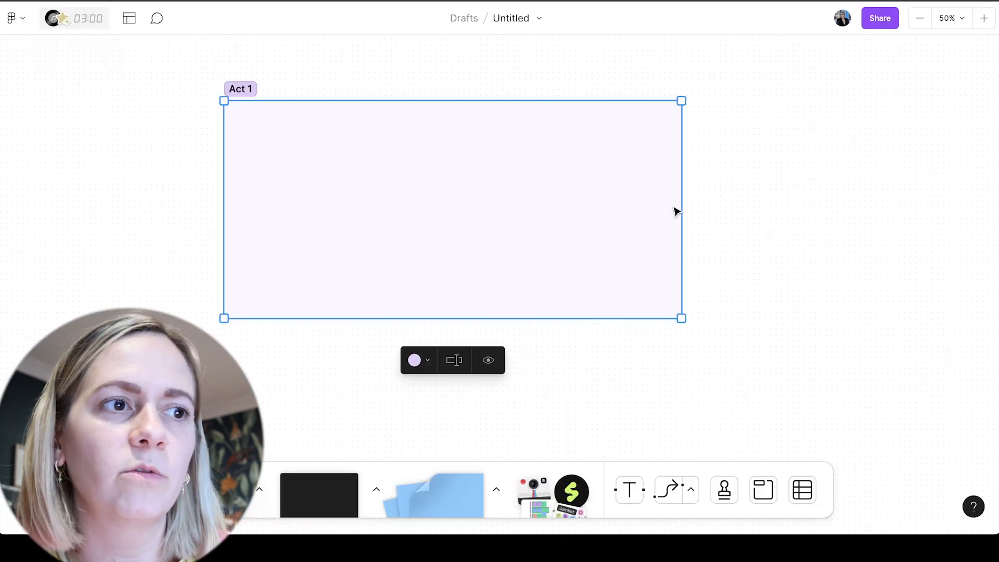
drag(683, 198, 942, 197)
scroll(948, 201, right, 5)
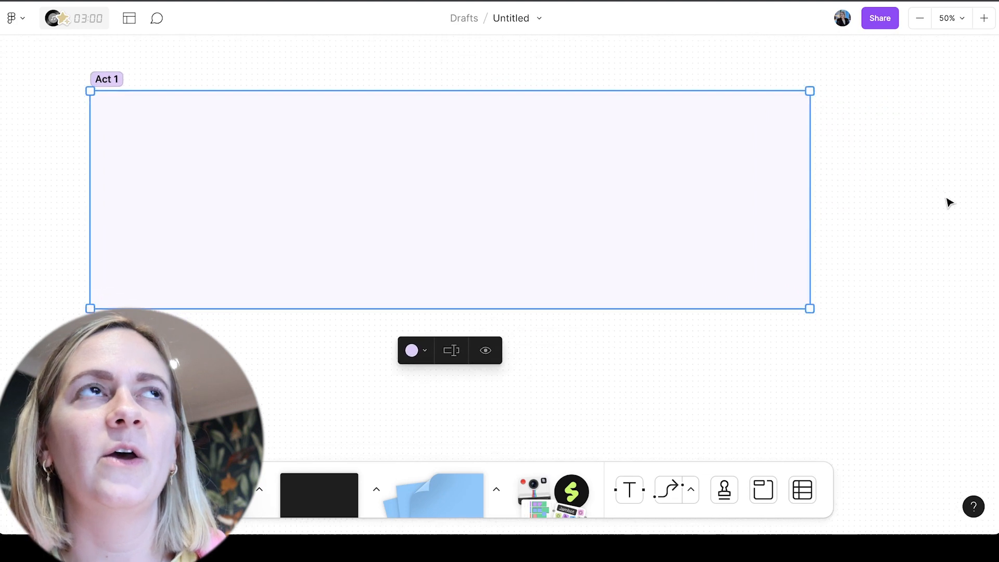
scroll(948, 202, up, 1)
drag(748, 173, 978, 169)
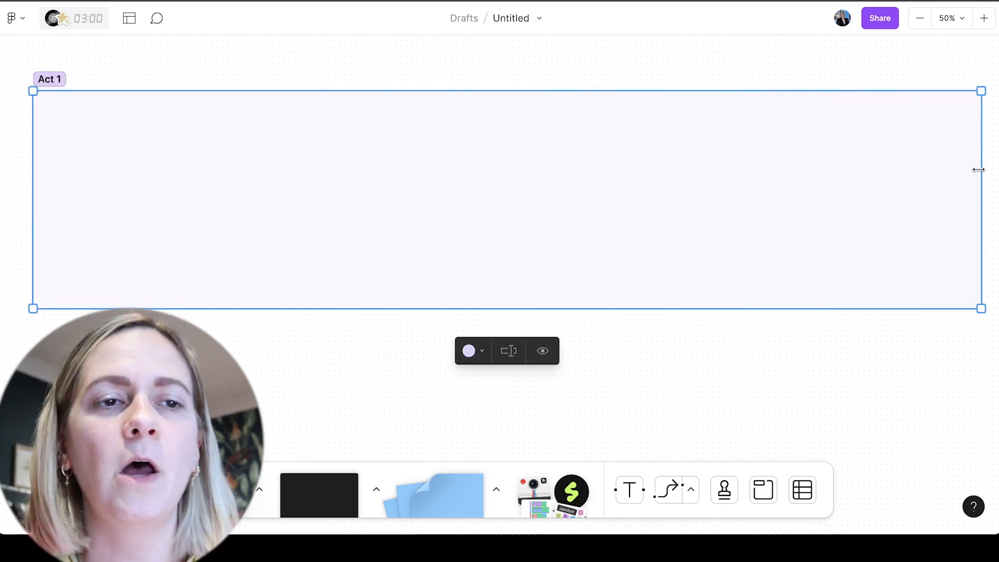
drag(351, 309, 362, 287)
click(260, 341)
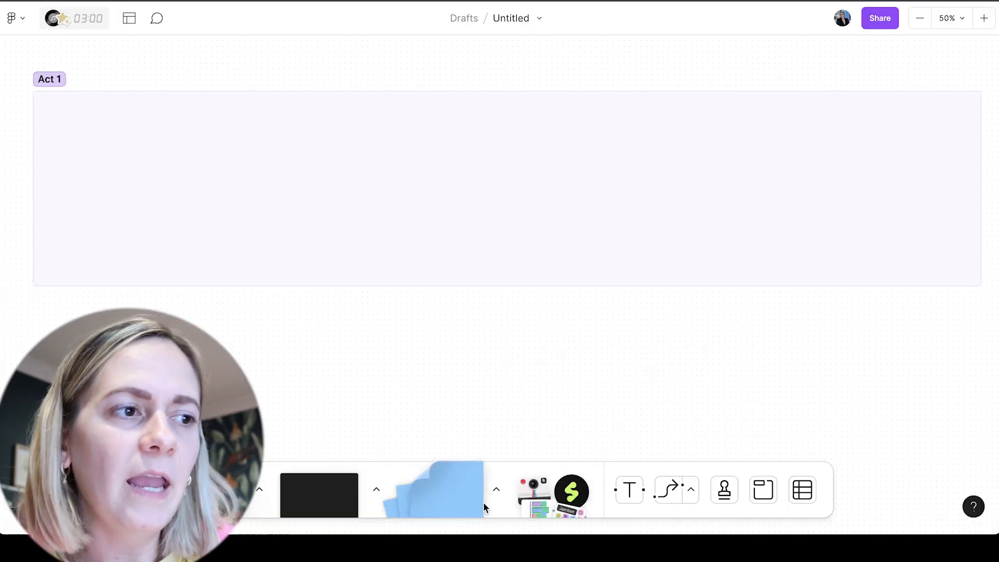
Place a purple sticky note at the left end of the Act 1 section, leaving space above it for a heading
click(493, 489)
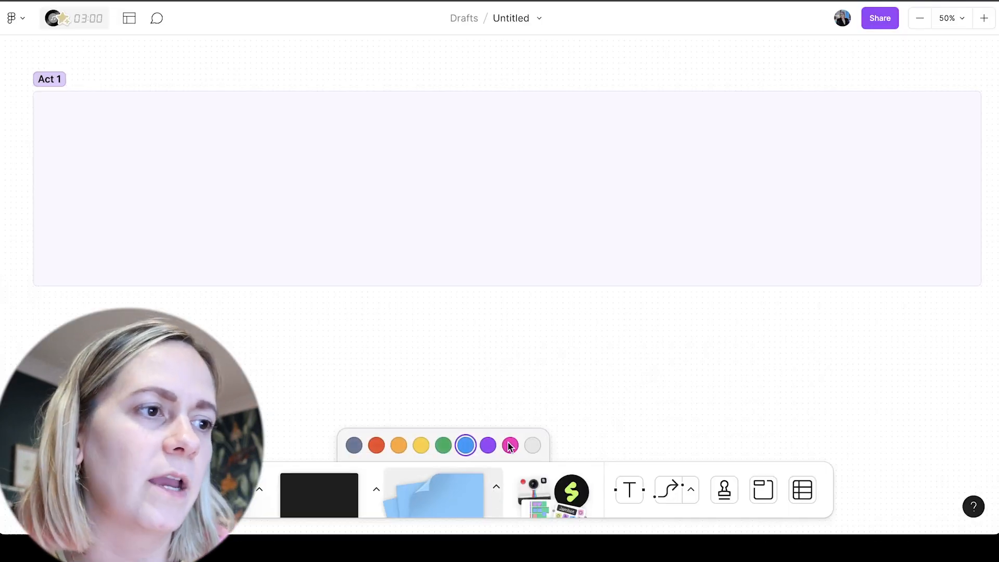
click(487, 445)
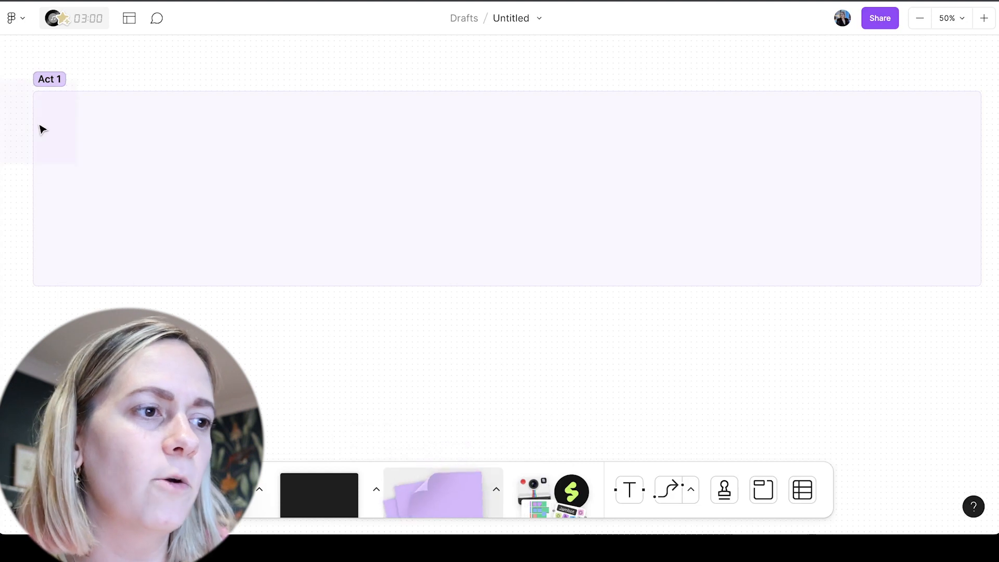
click(98, 153)
text(o)
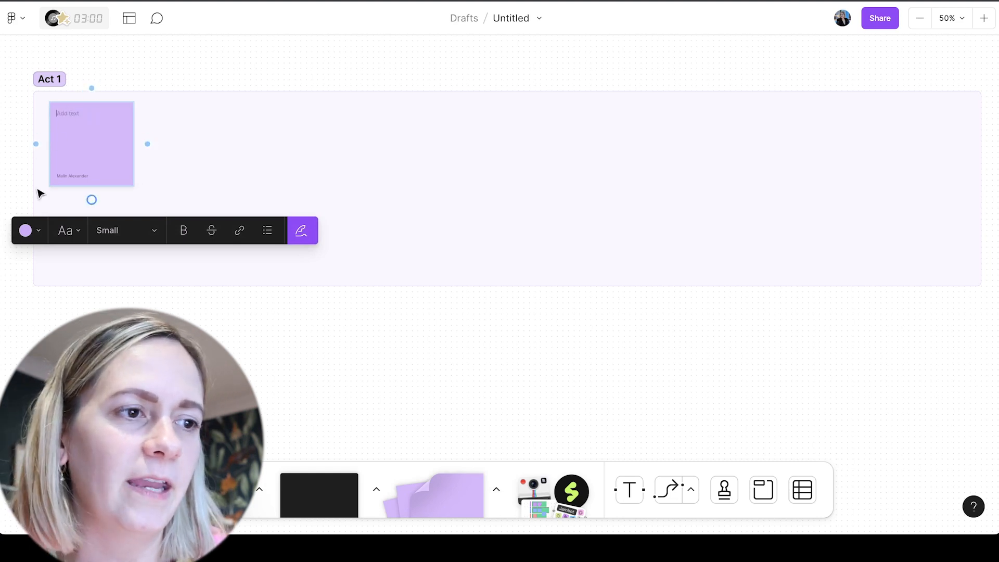
drag(101, 127, 98, 160)
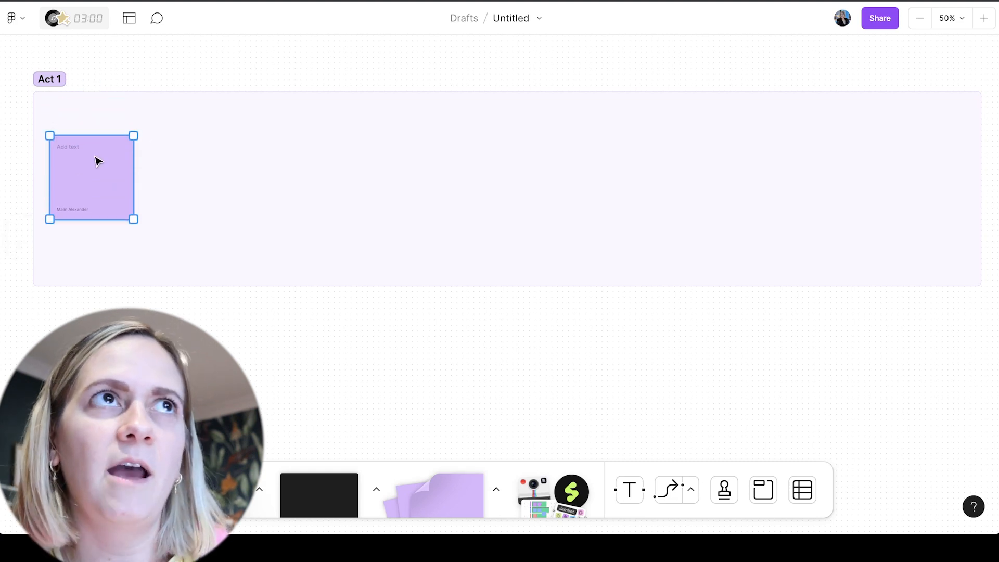
click(11, 125)
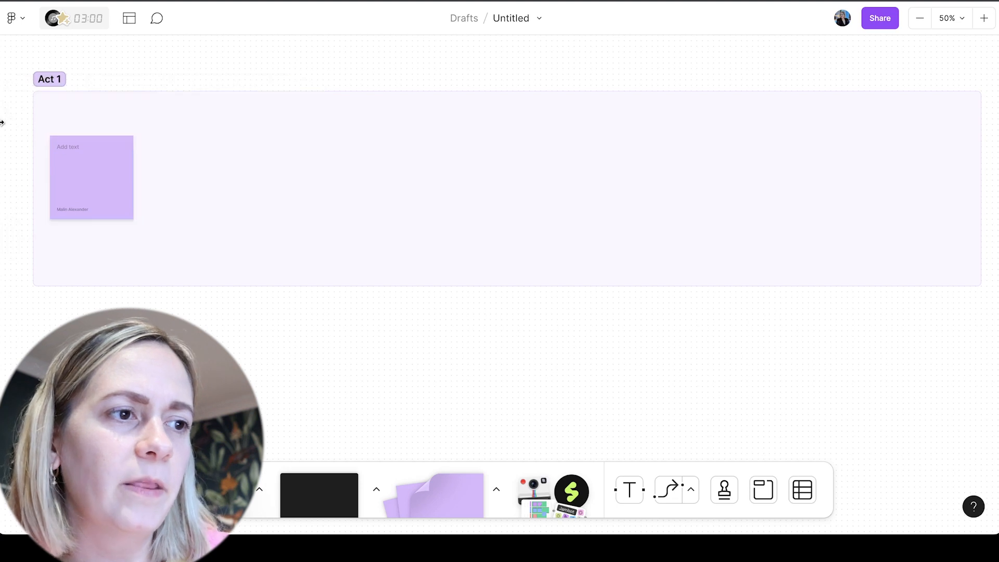
Add an "Opening image" text heading above the sticky note in Large size and the Bookish font
scroll(67, 134, left, 6)
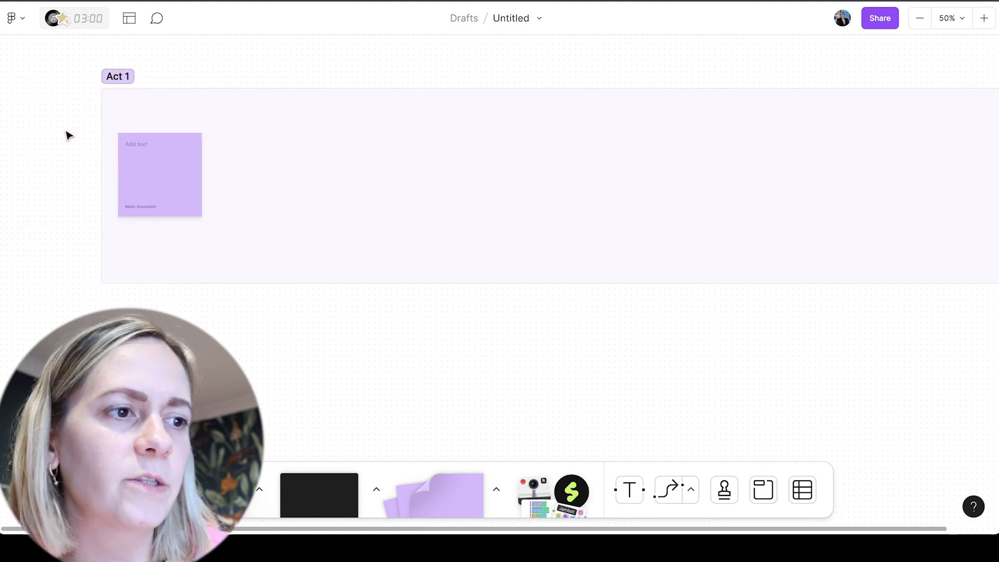
click(629, 489)
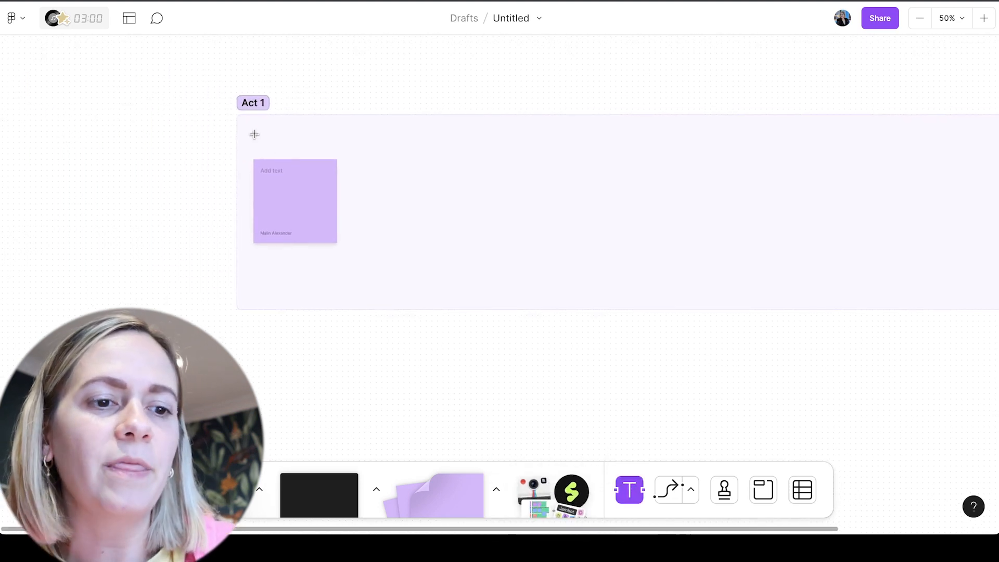
drag(339, 158, 340, 160)
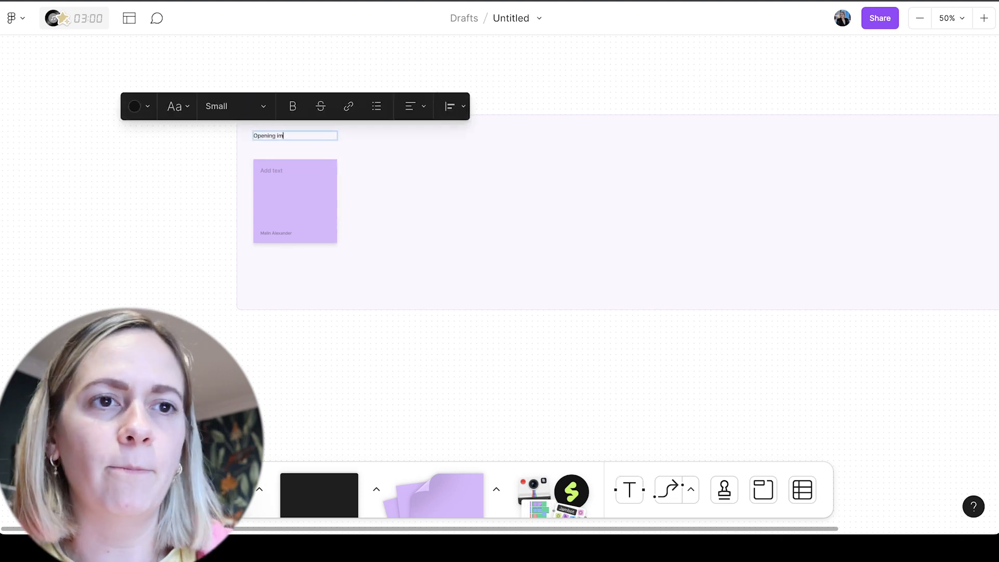
click(243, 104)
click(218, 151)
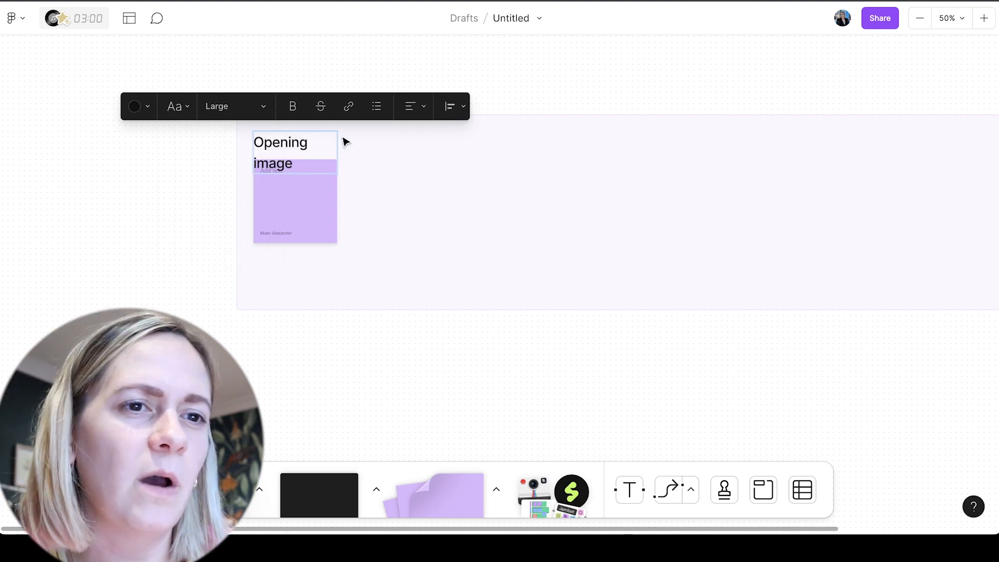
click(182, 106)
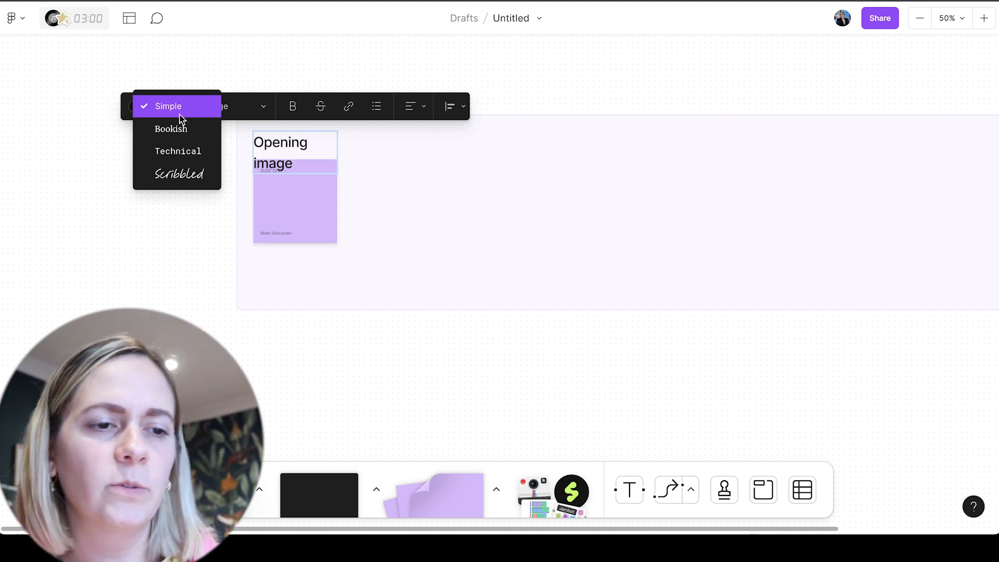
click(178, 129)
Widen the "Opening image" heading to fit on one line and enlarge the sticky note below to roughly the heading's width
drag(335, 137, 371, 140)
click(336, 200)
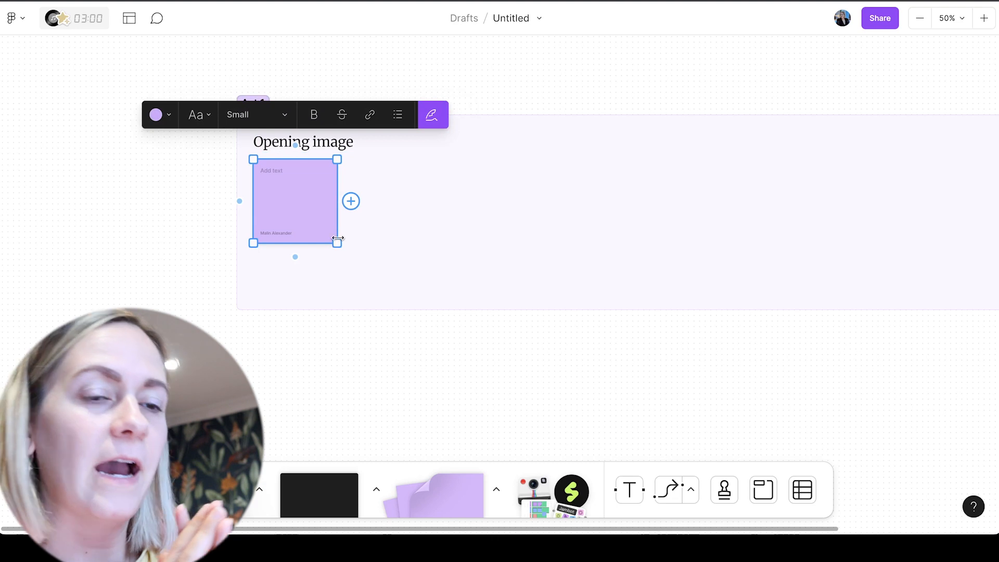
drag(337, 244, 360, 267)
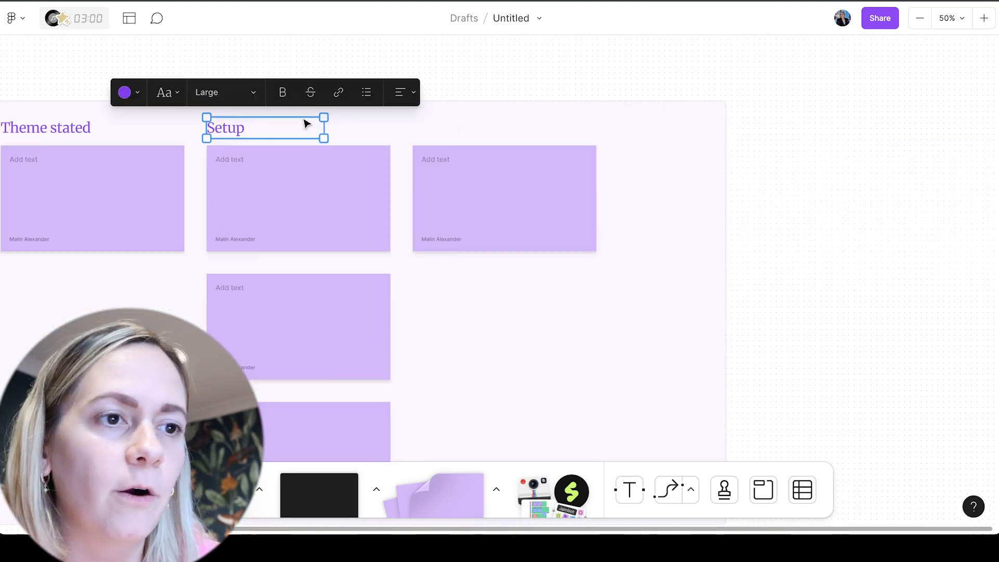
Duplicate the "Setup" heading above the next column's sticky note and open the copy for editing
drag(307, 123, 517, 121)
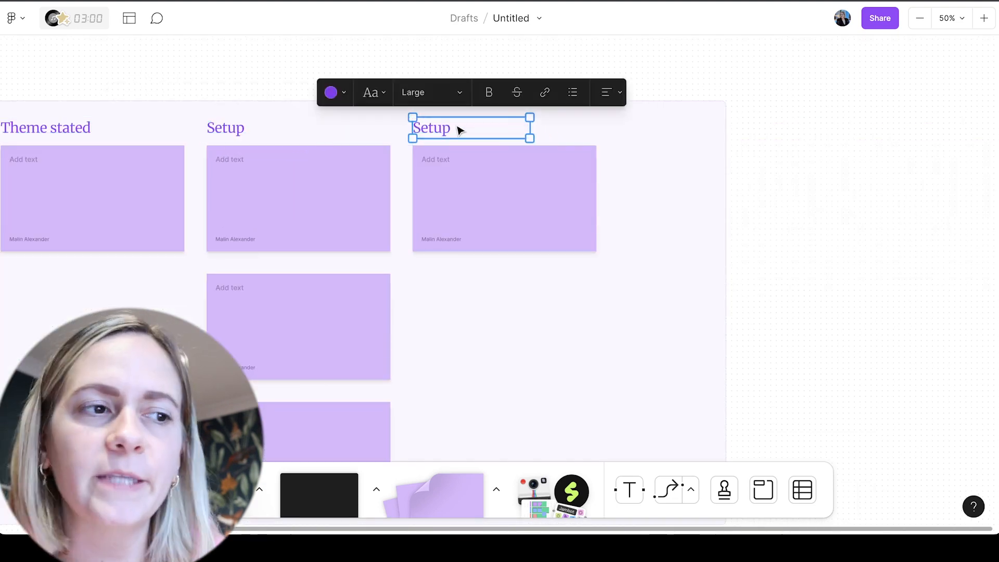
click(427, 128)
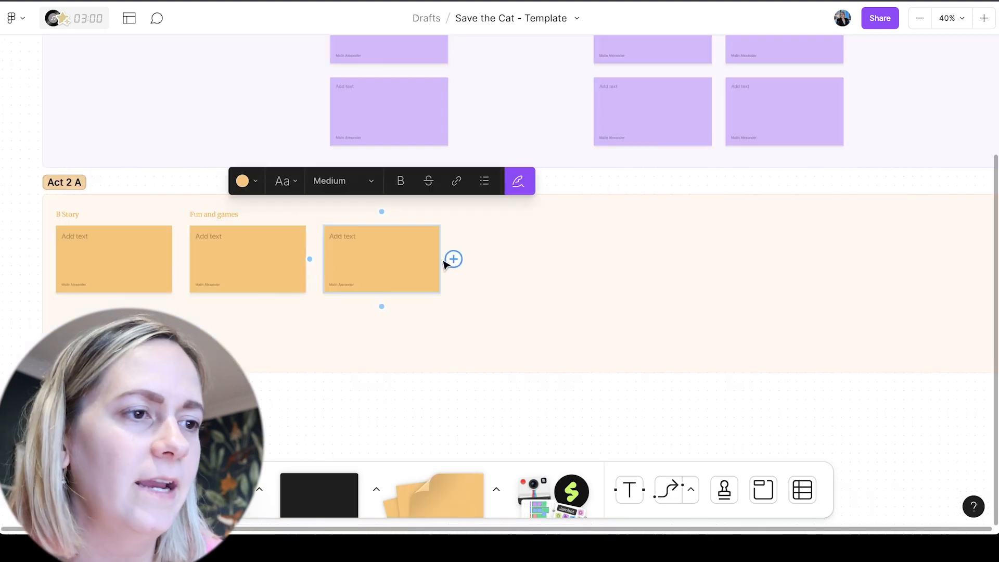
Extend the top row of orange sticky notes in the Act 2 A section with four more notes
click(453, 259)
click(587, 259)
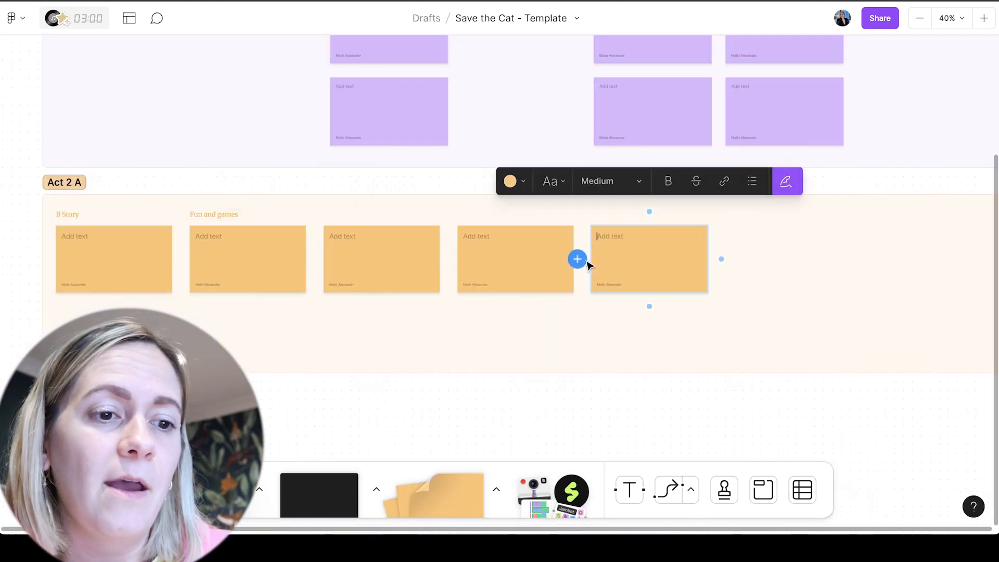
click(719, 259)
scroll(847, 258, right, 4)
scroll(847, 259, up, 2)
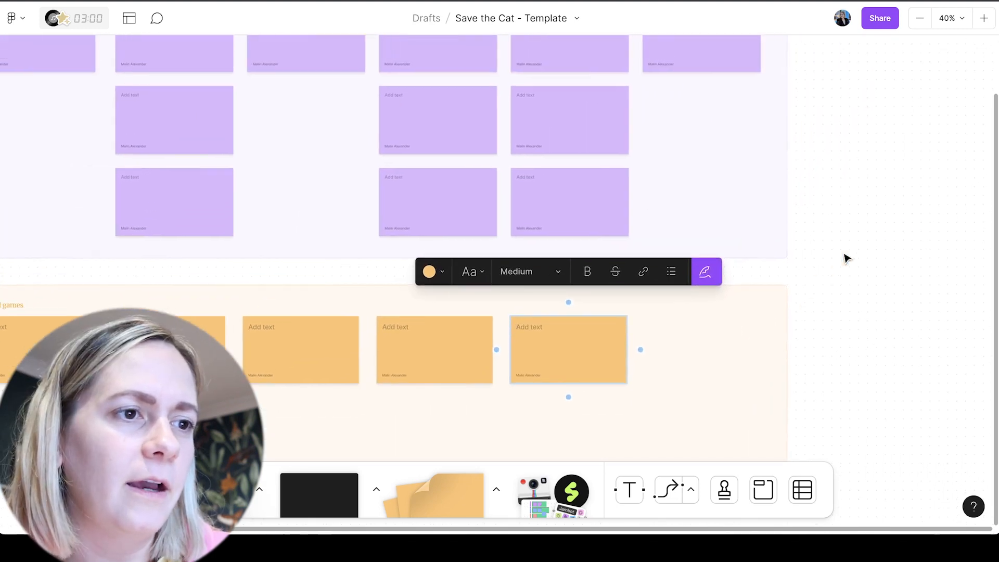
click(639, 349)
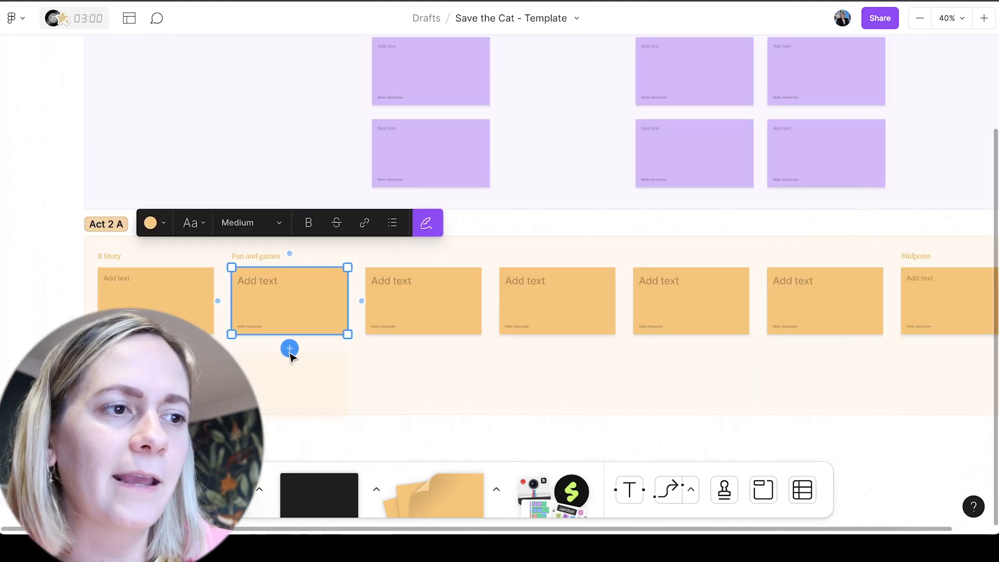
Add a second row of sticky notes in Act 2 A, one beneath each of the five "Fun and games" notes
click(289, 350)
click(425, 350)
click(424, 323)
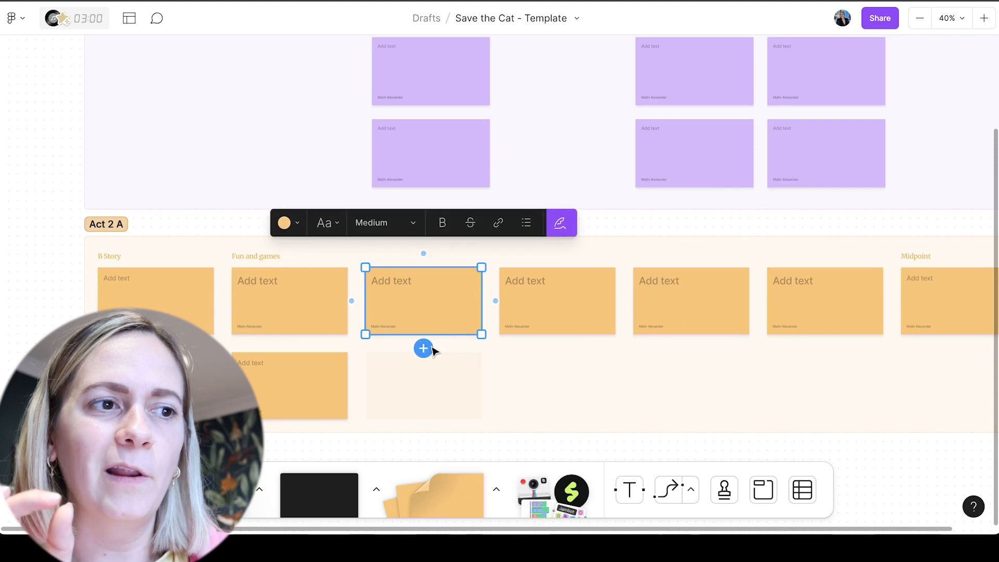
click(425, 347)
click(556, 323)
click(557, 348)
click(694, 325)
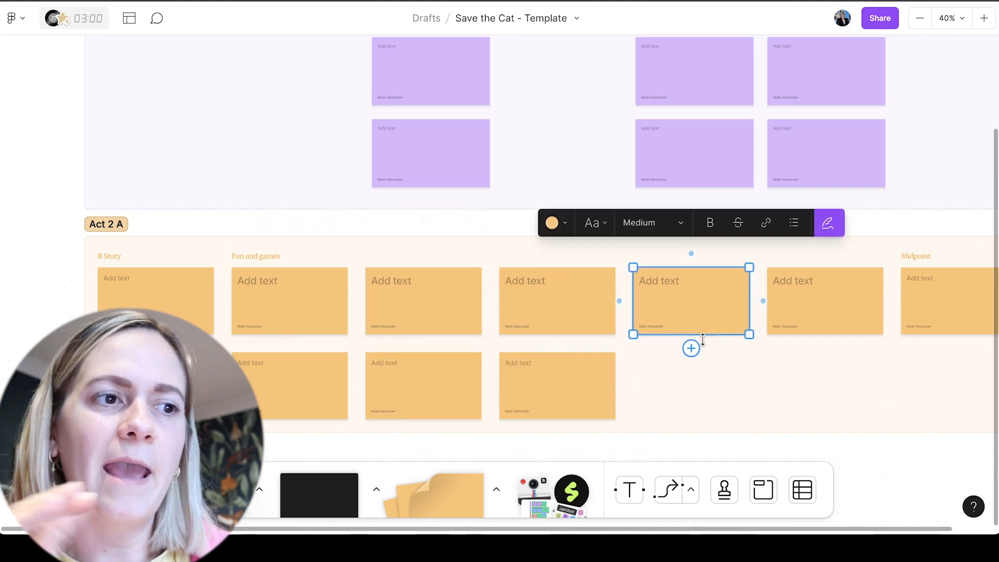
click(692, 348)
click(828, 326)
click(825, 348)
scroll(747, 379, down, 4)
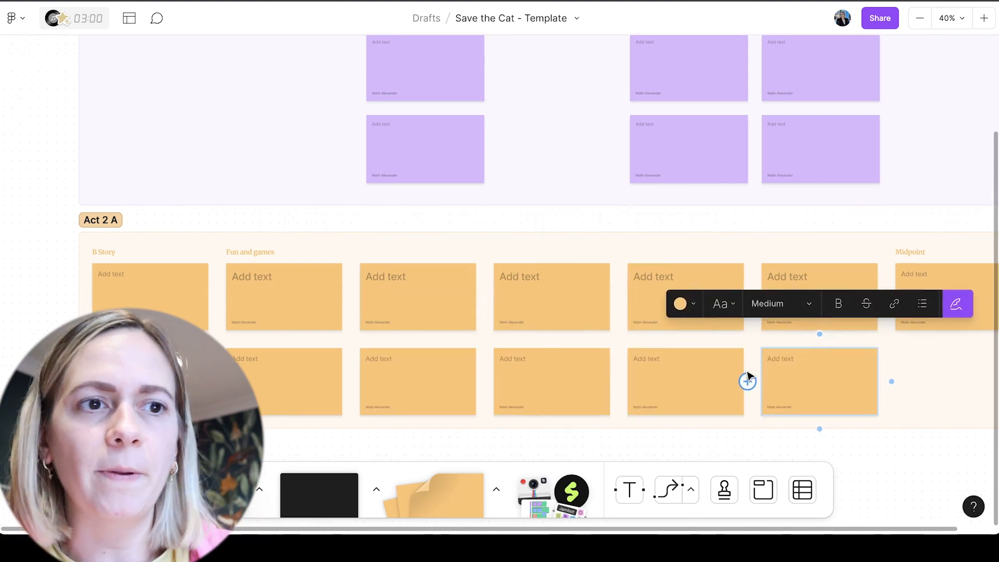
click(328, 368)
Slightly reduce the Act 1 section's height by raising its lower edge towards the last row of purple sticky notes
scroll(328, 368, up, 6)
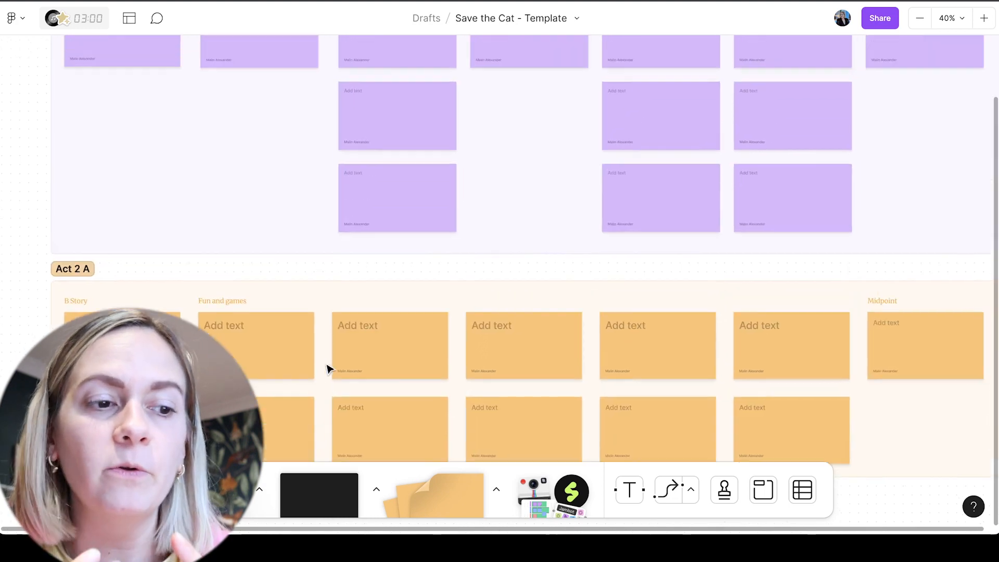
click(477, 282)
drag(477, 282, 484, 273)
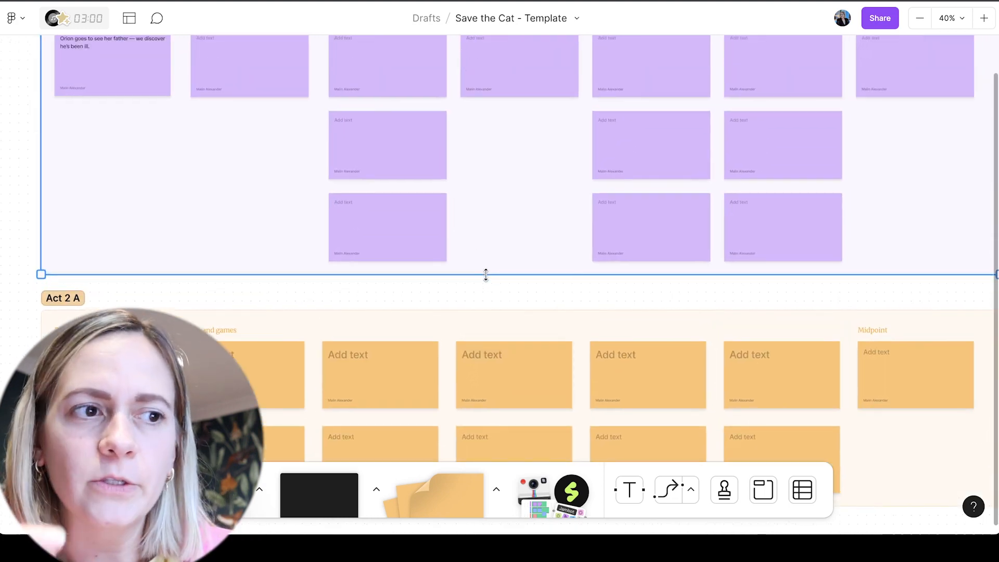
Draw a new section below the Act 2 A section, matching its width
click(466, 297)
scroll(467, 297, down, 8)
scroll(467, 297, left, 3)
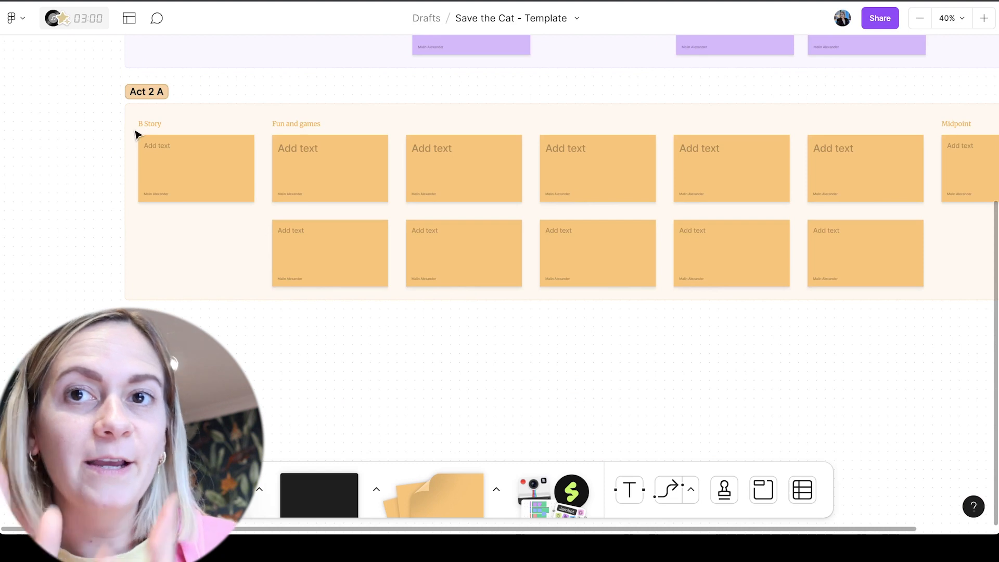
click(763, 491)
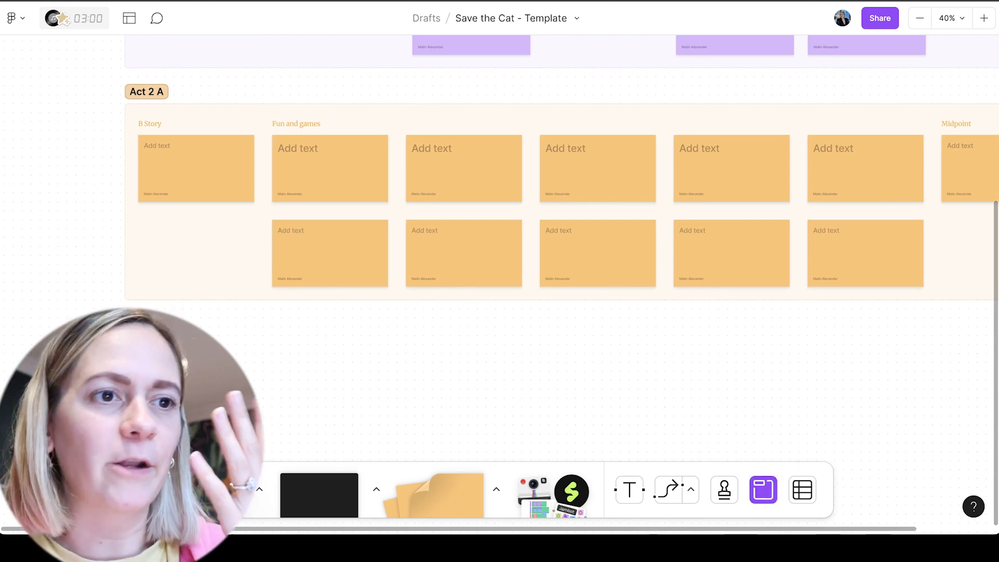
scroll(500, 285, right, 4)
scroll(499, 285, down, 1)
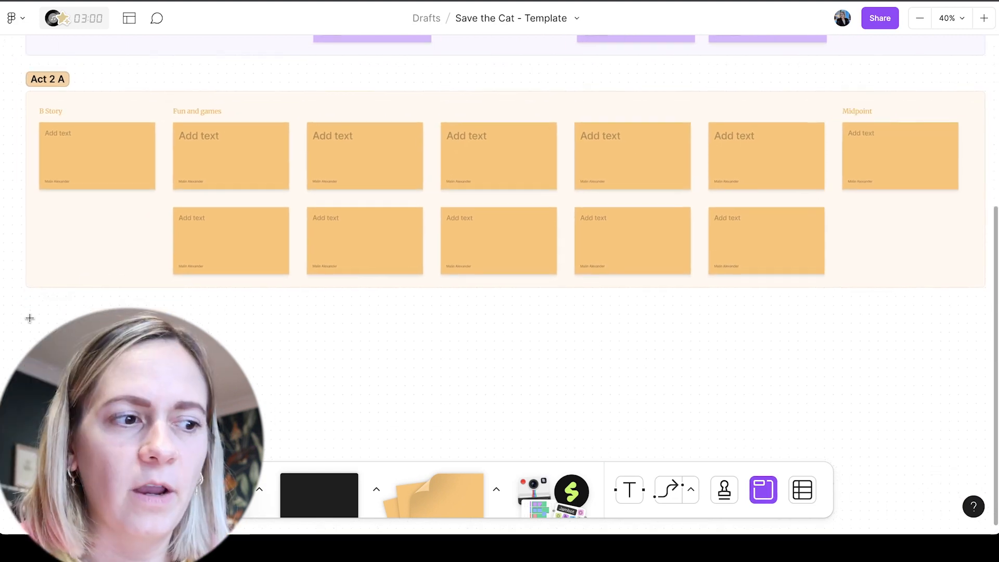
drag(26, 318, 977, 476)
Colour the new section light yellow and name it "Act 2 B"
click(499, 219)
click(497, 189)
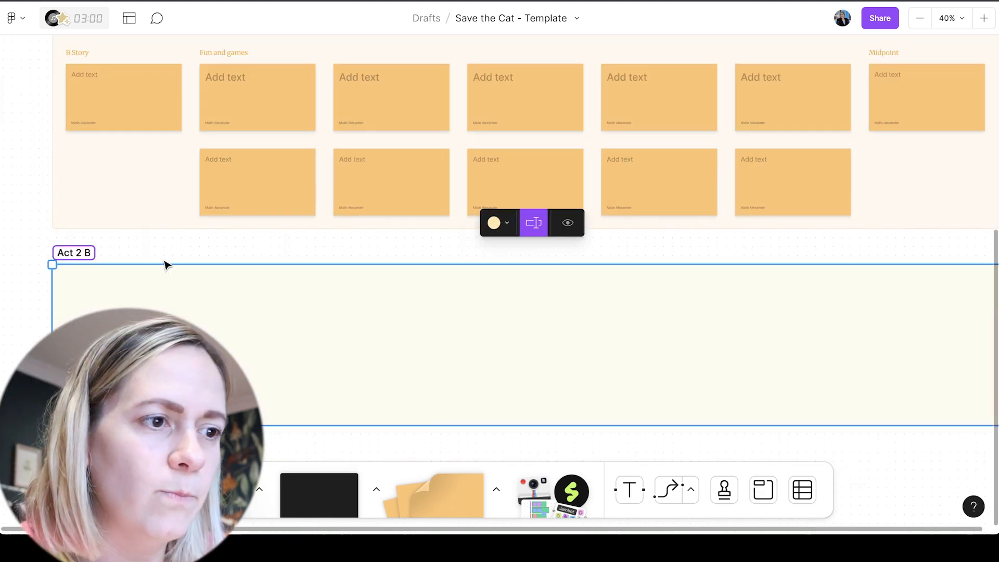
click(167, 256)
Place a yellow sticky note at the start of Act 2 B and add the heading "Bad guys close in" above it
key(s)
click(103, 333)
scroll(93, 303, up, 1)
scroll(205, 247, up, 5)
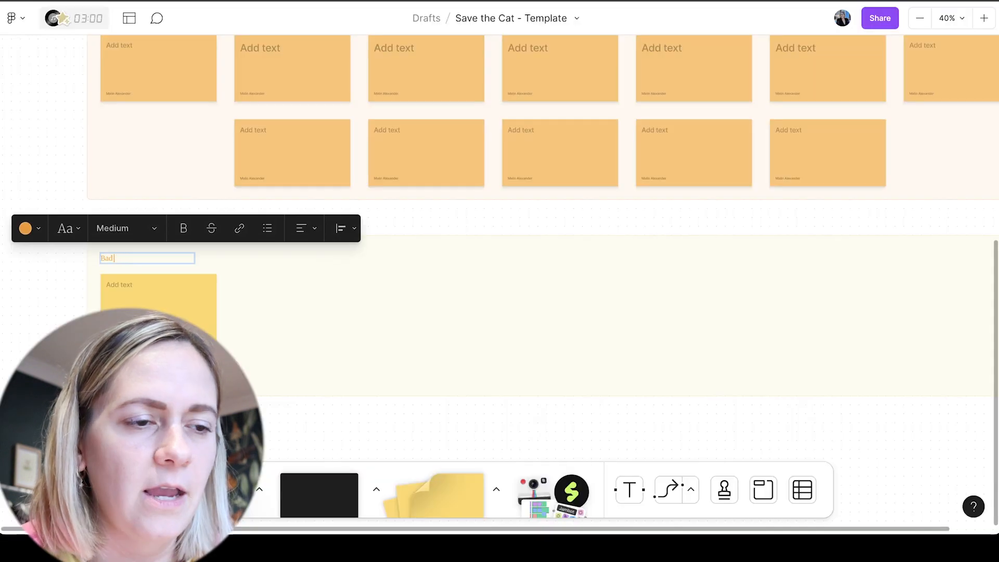
click(187, 301)
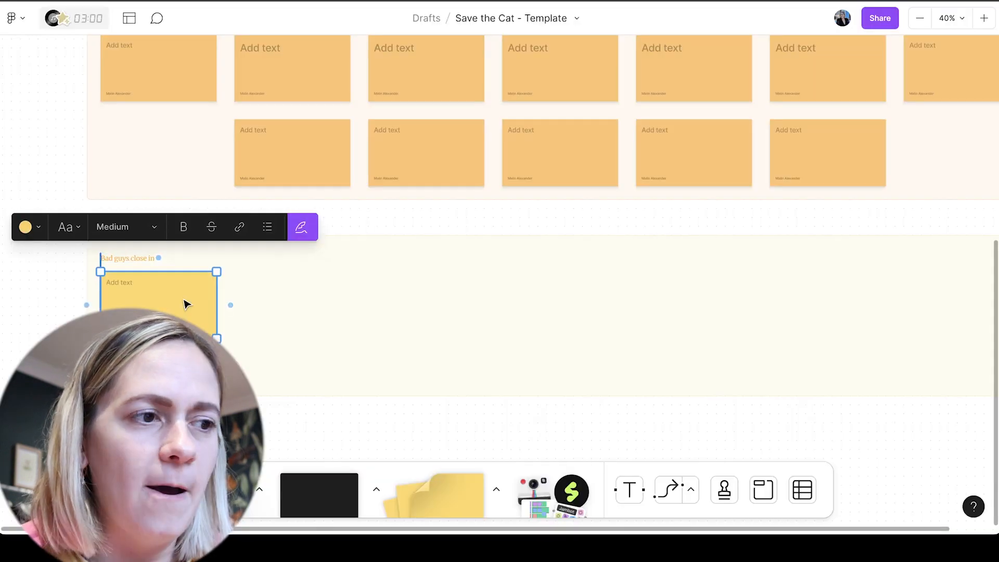
Extend the Act 2 B row to seven sticky notes and add black headings "All is lost", "Dark night of the soul" and "Break into 3"
click(138, 258)
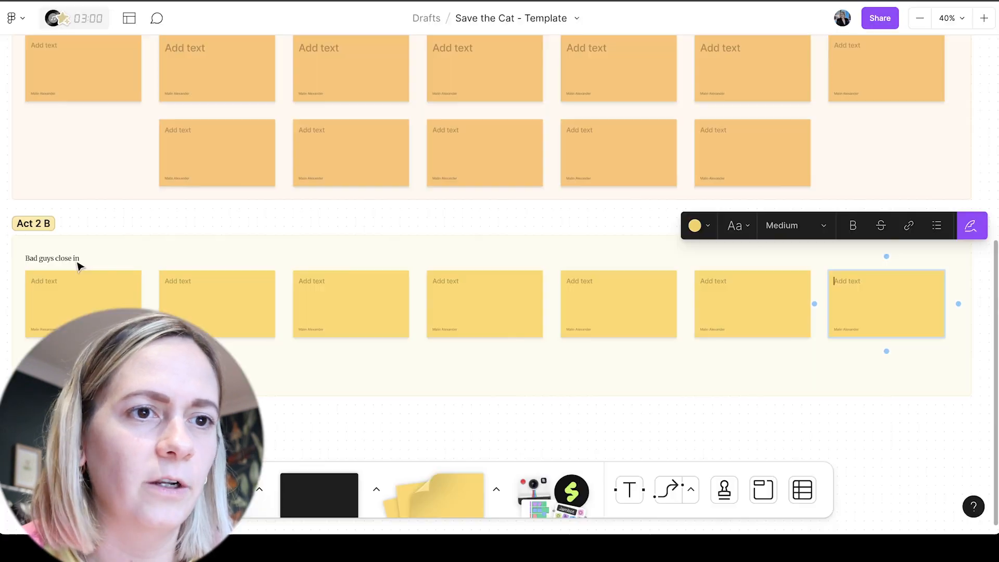
scroll(78, 263, right, 3)
text(Bre)
drag(452, 260, 465, 262)
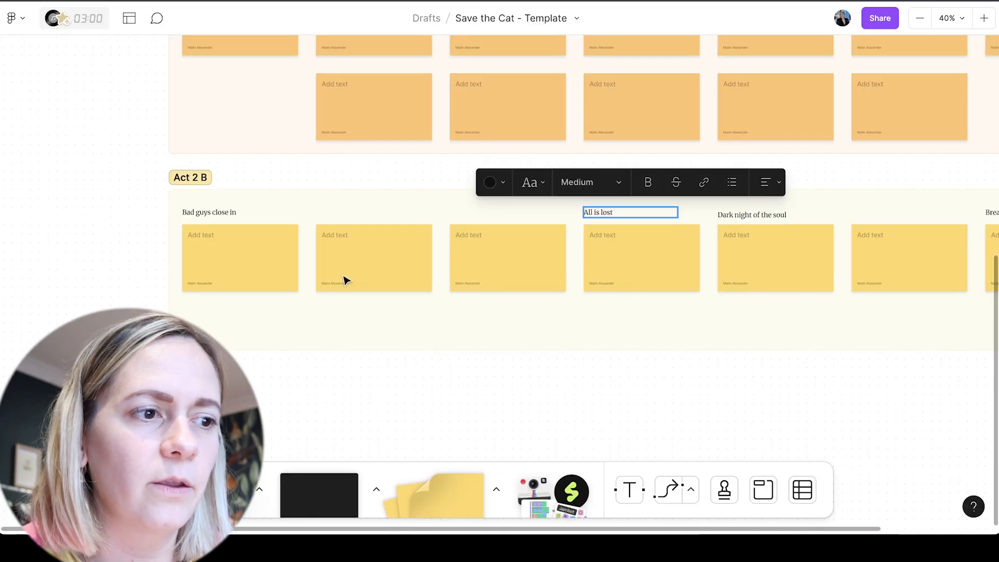
Make Act 2 B taller and add second-row sticky notes beneath the "Bad guys close in" and "Dark night of the soul" notes
scroll(346, 279, right, 2)
click(290, 270)
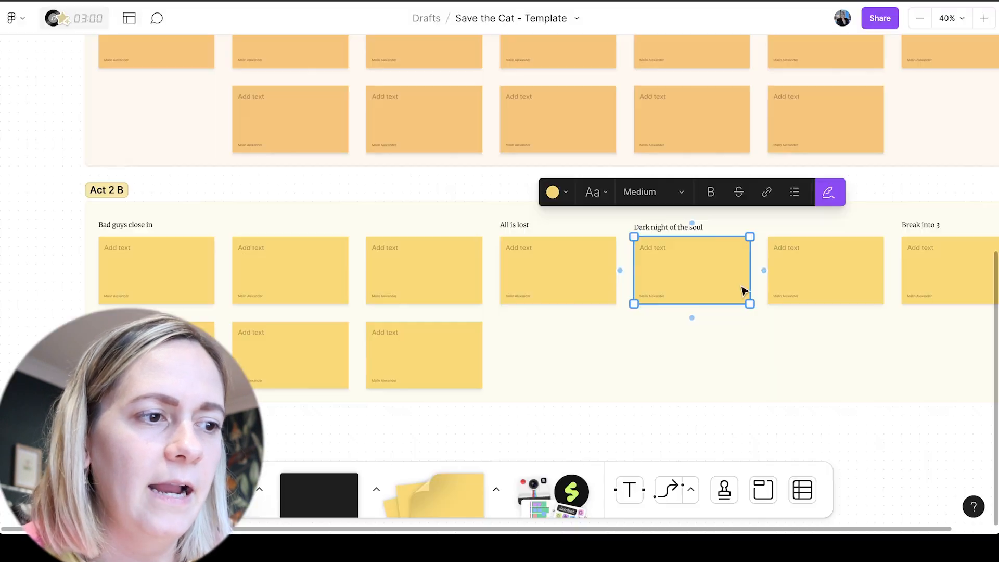
click(692, 317)
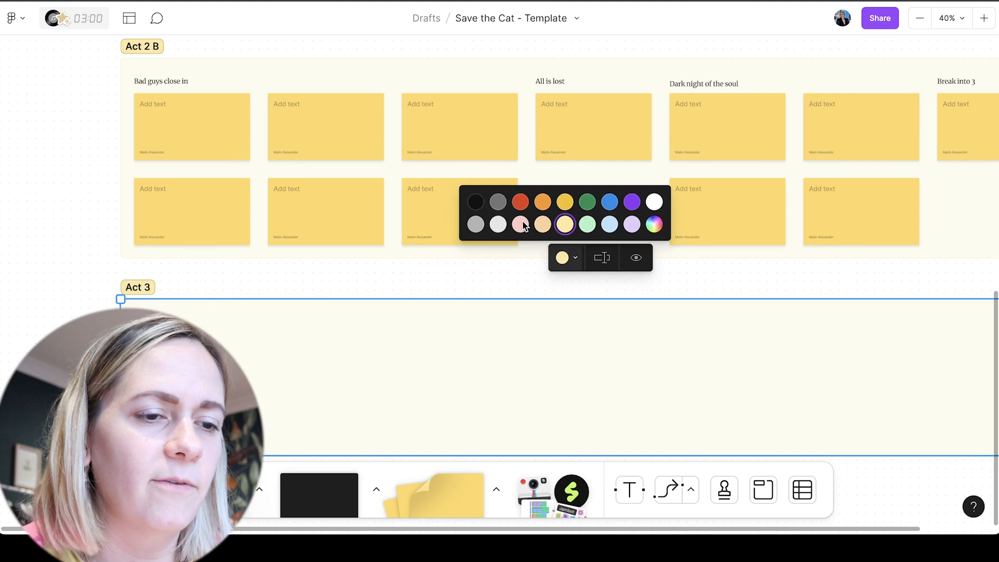
Colour Act 3 light red and label its notes "Gather the team", "Execute the plan", "High tower surprise", "Dig deep down" and "Execute a new plan"
click(520, 224)
scroll(72, 318, down, 3)
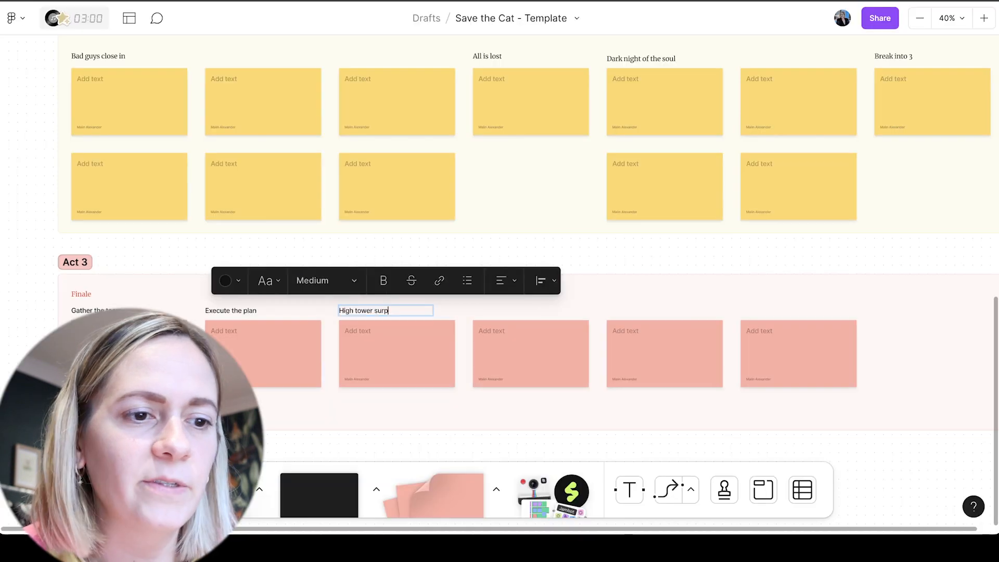
double_click(503, 311)
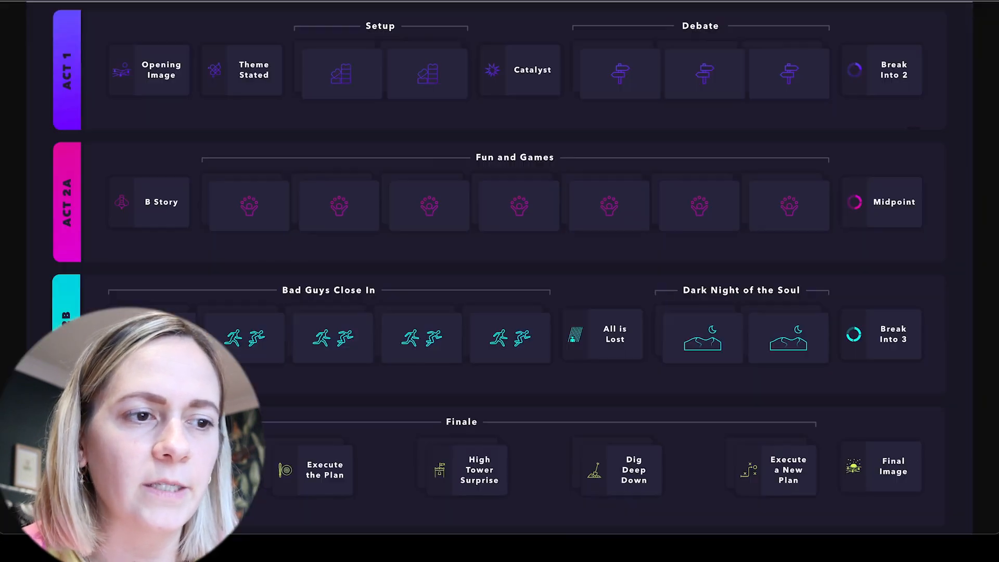
double_click(616, 310)
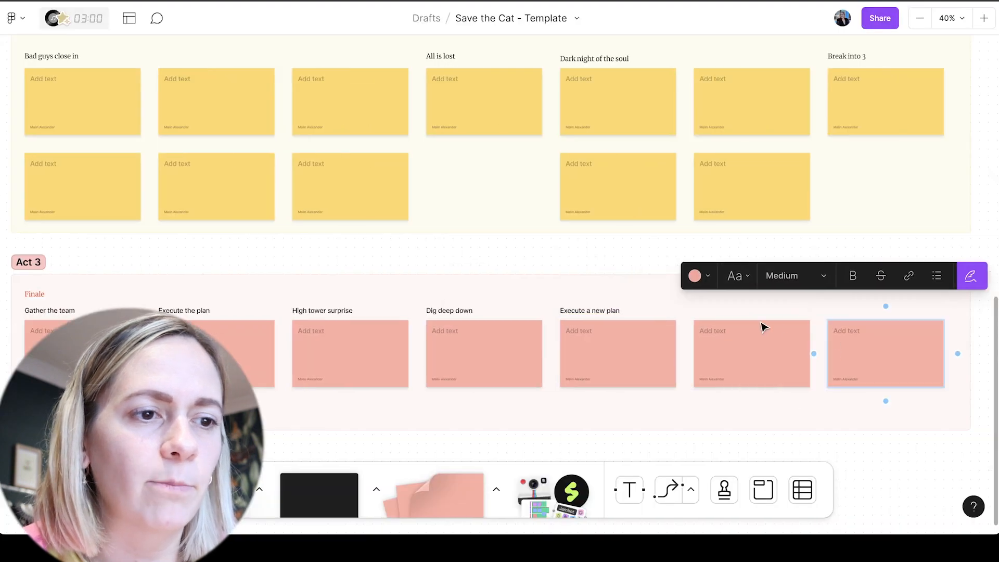
Move the sixth red sticky note to Act 3's last column and head it with a "Finale" copy reworded to "Final image"
drag(760, 326, 838, 297)
double_click(839, 294)
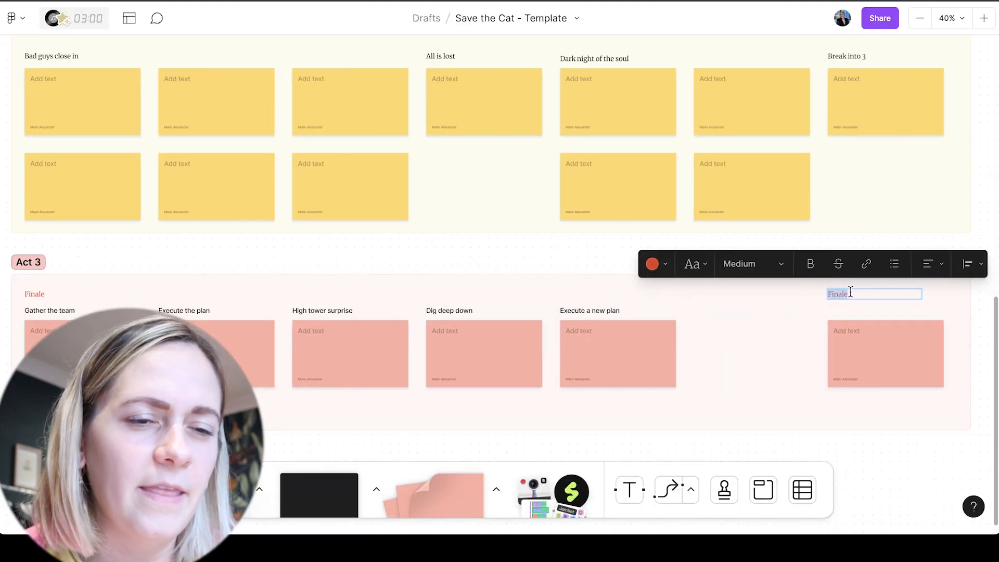
text(Final image)
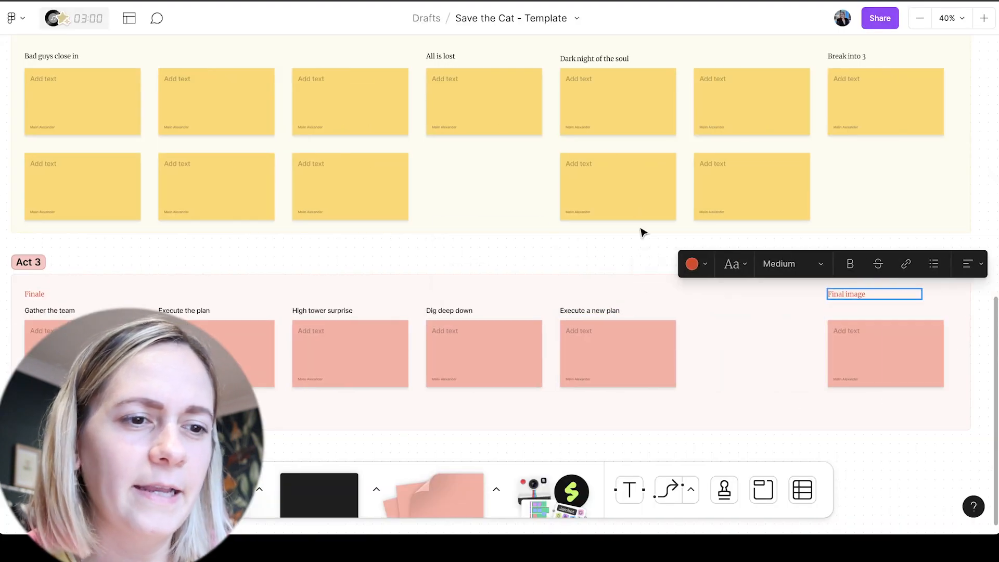
click(640, 228)
click(583, 260)
Make the Act 3 section taller and add a second row of red sticky notes beneath the five Finale notes
scroll(588, 262, down, 2)
scroll(588, 262, left, 1)
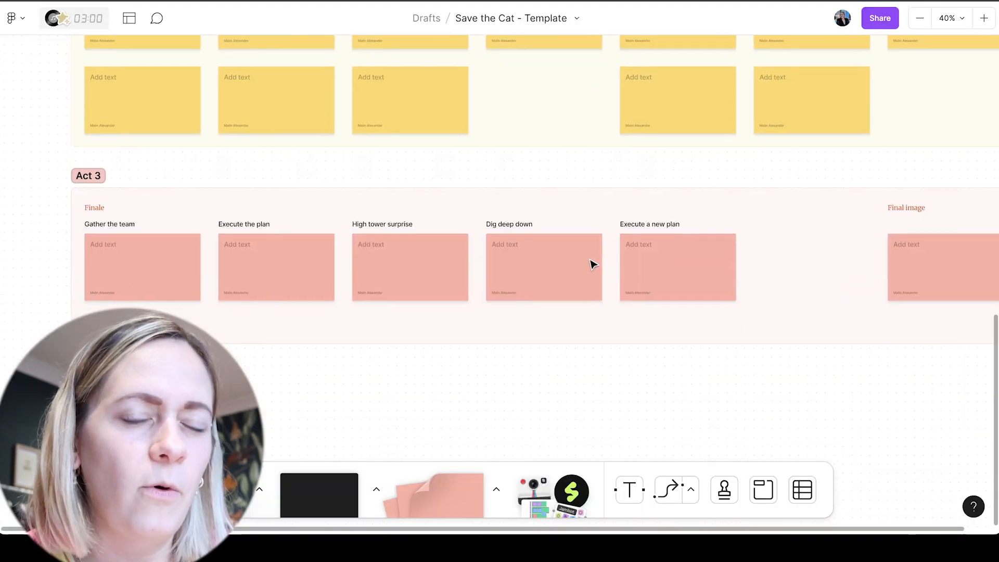
click(96, 246)
click(145, 308)
click(290, 295)
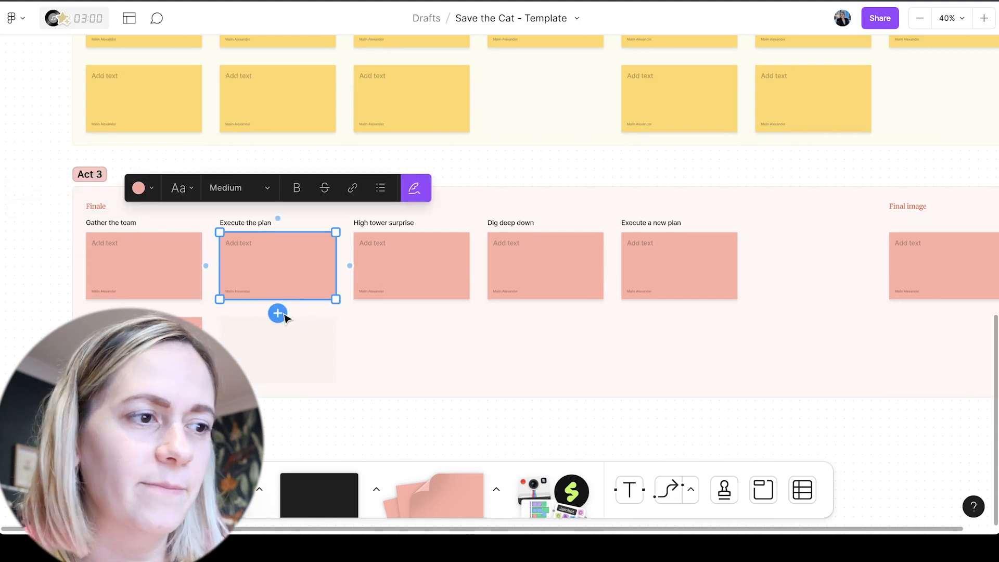
click(276, 311)
click(410, 294)
click(419, 312)
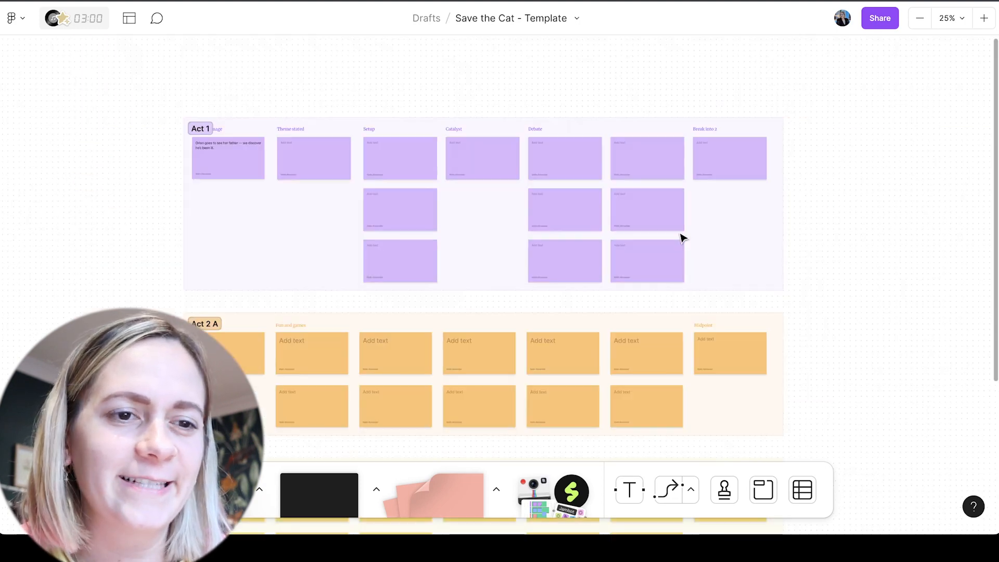
scroll(680, 234, down, 8)
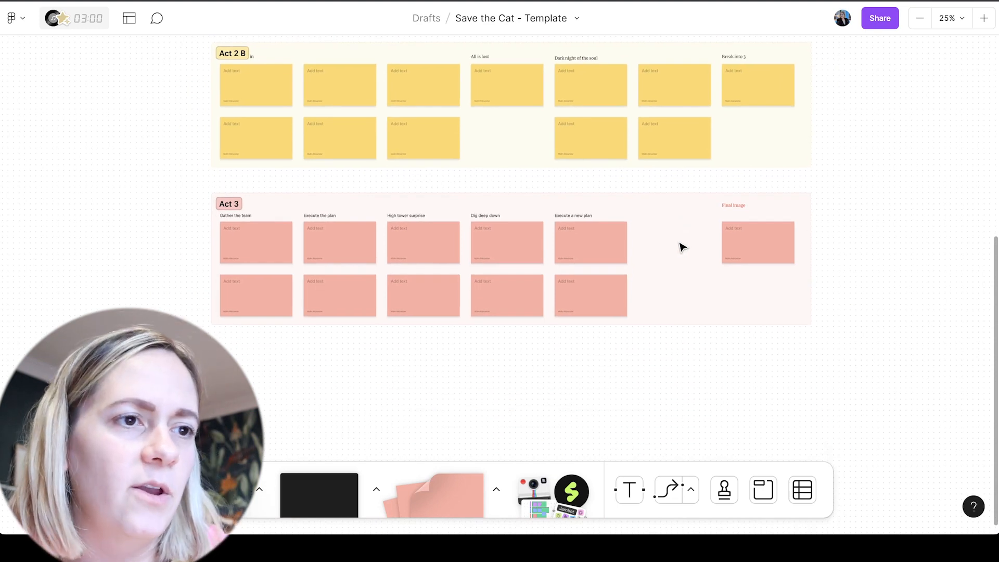
click(527, 1)
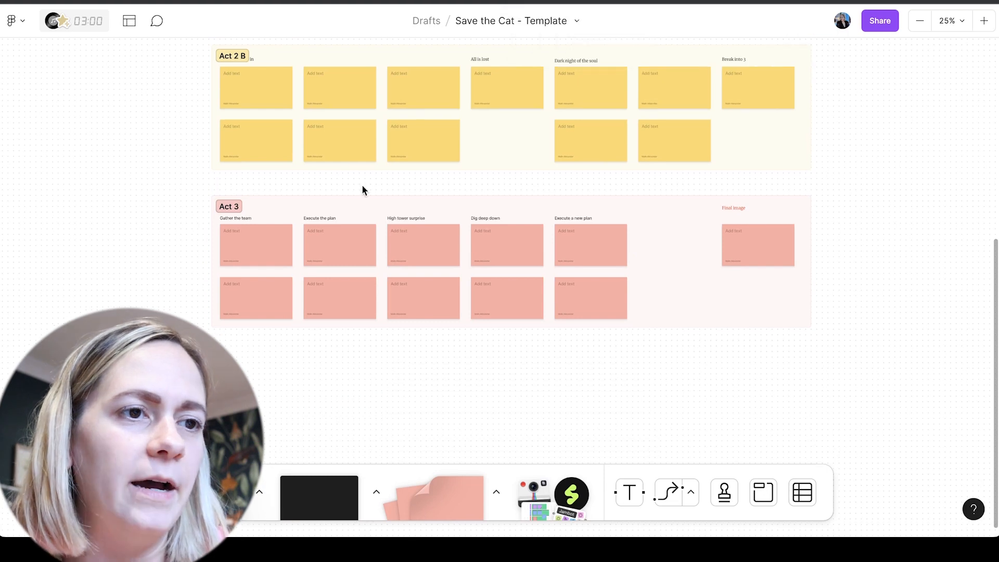
scroll(364, 189, up, 10)
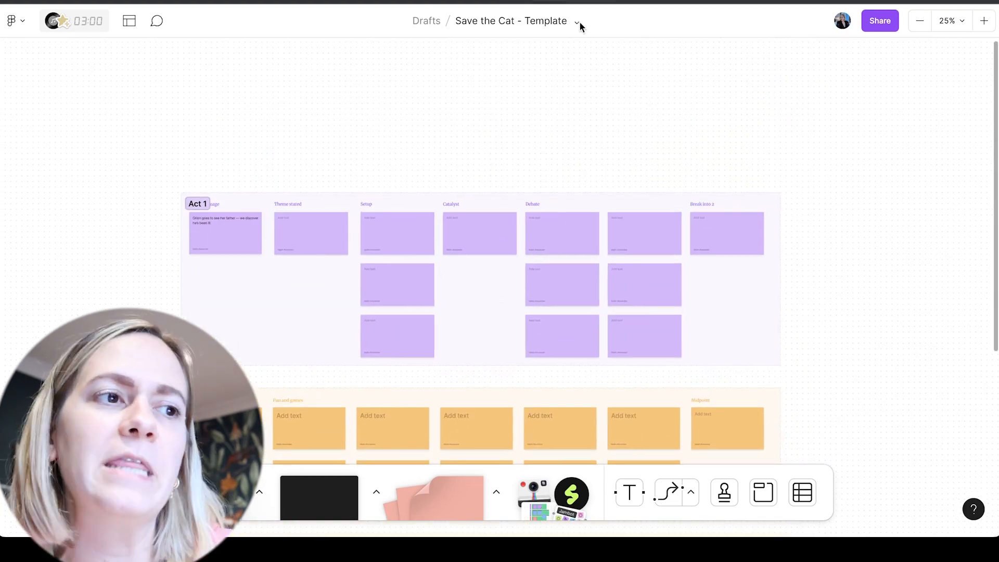
Duplicate the template file, rename the copy "Save the Cat - Space Princess - Orion", and dismiss the hints about moving drafts
click(577, 21)
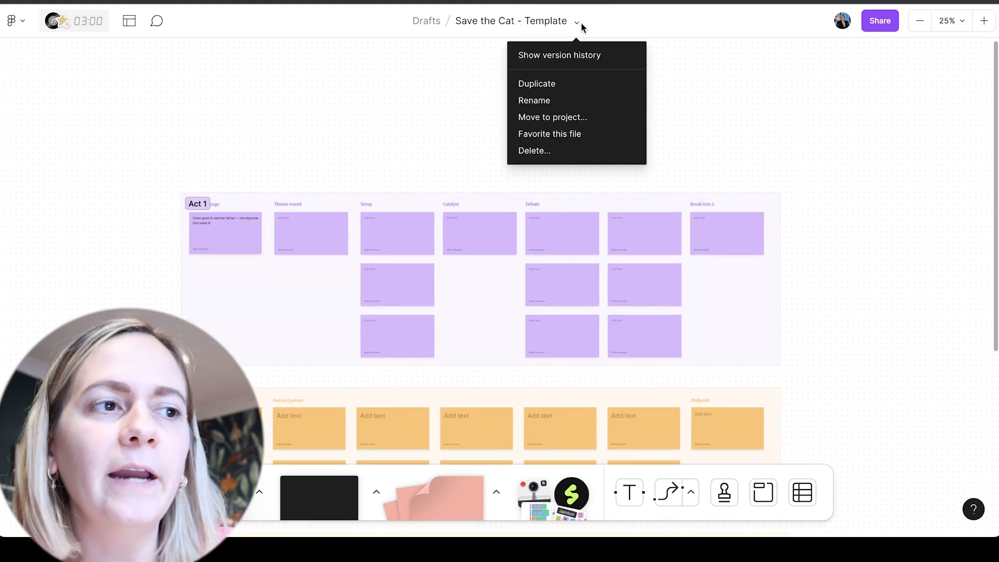
click(552, 84)
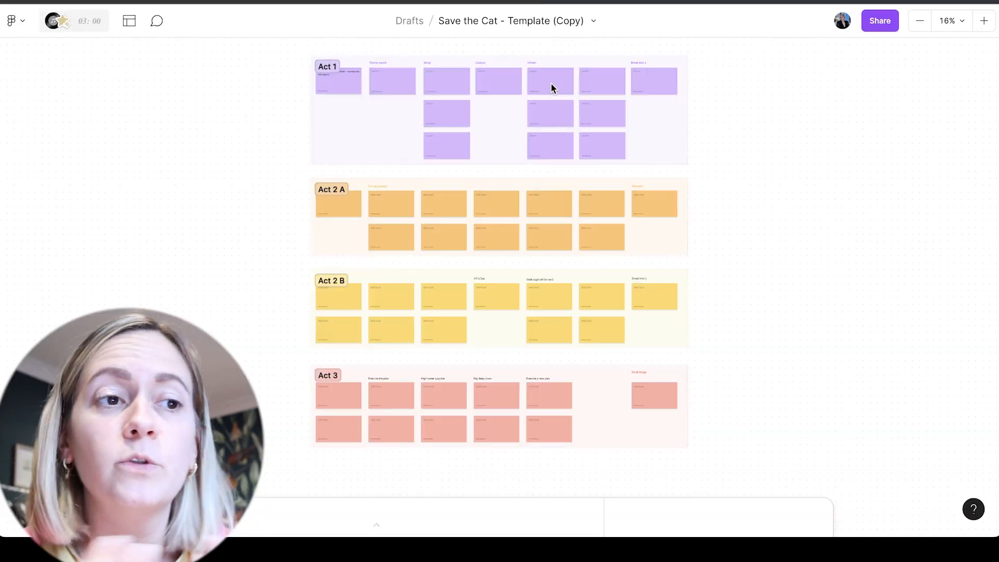
click(544, 21)
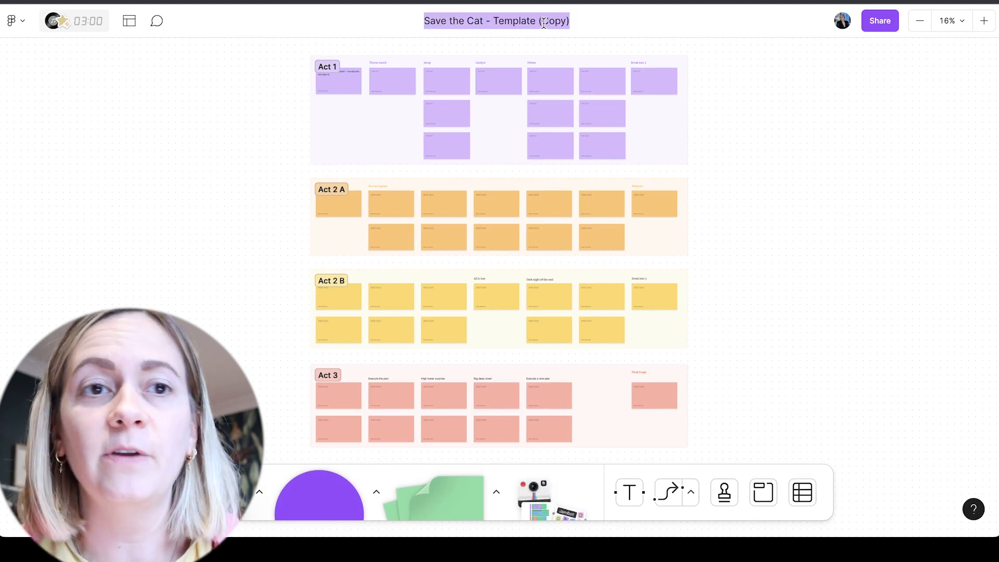
click(517, 21)
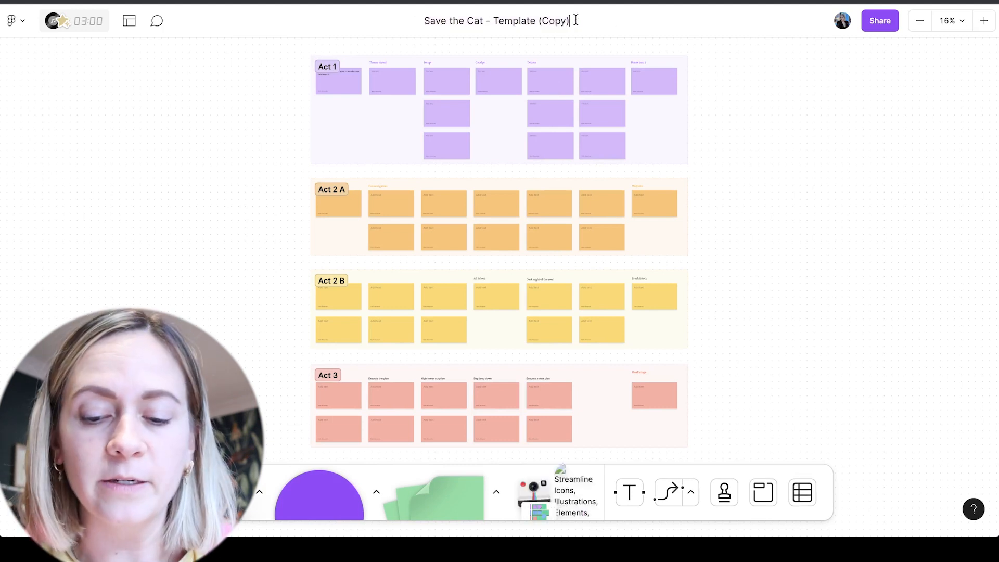
drag(576, 20, 502, 20)
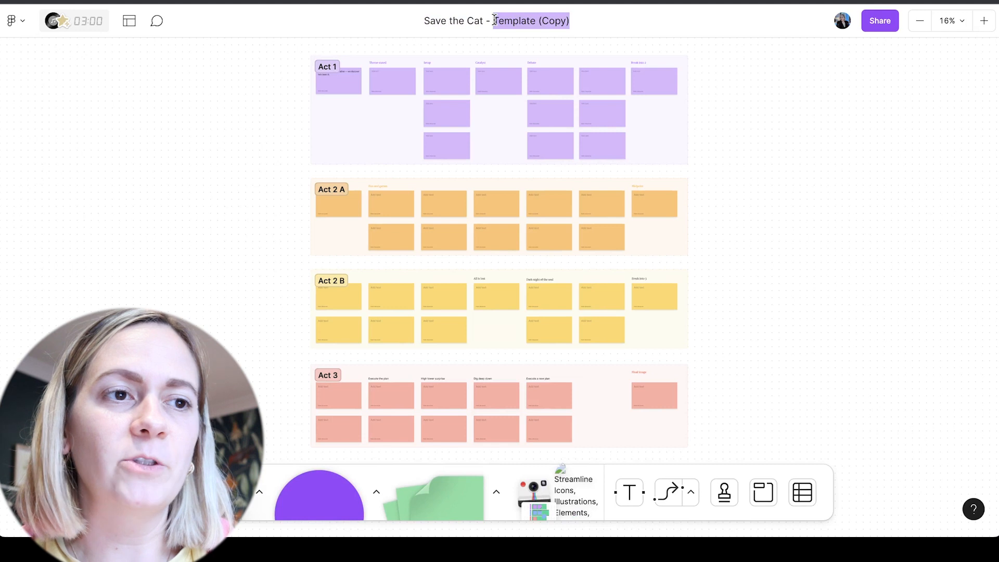
text(Spa)
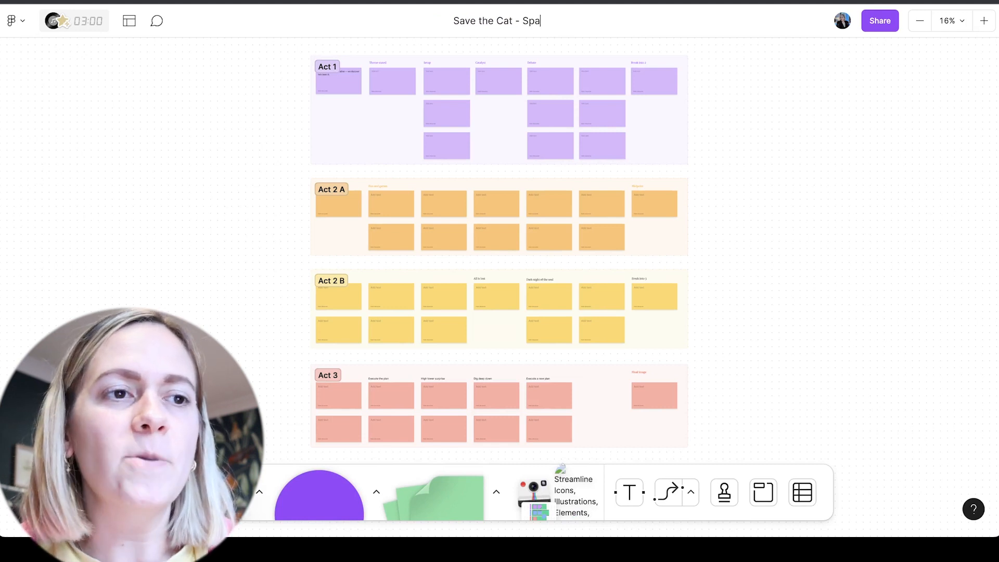
text(ce Princess )
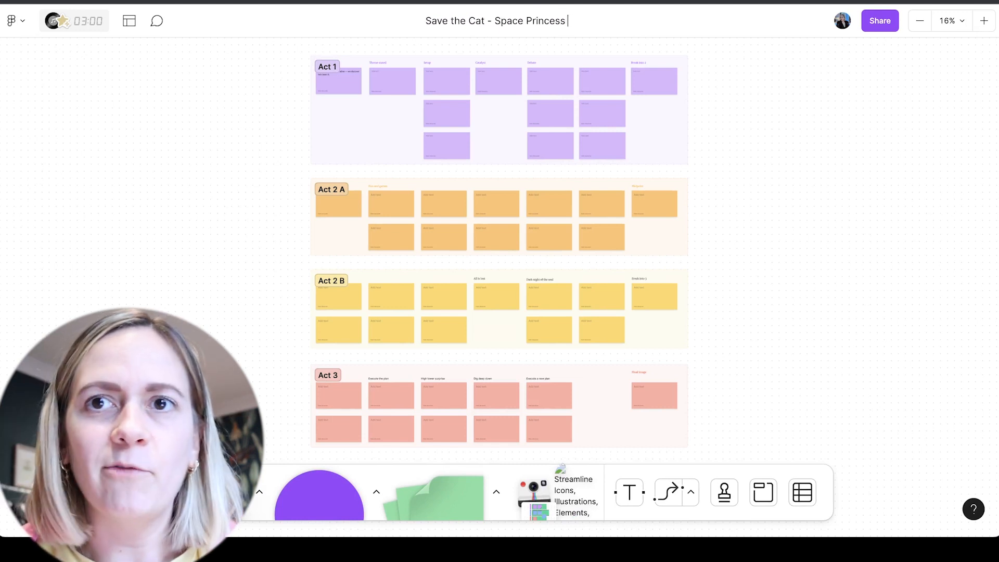
text(- Orion)
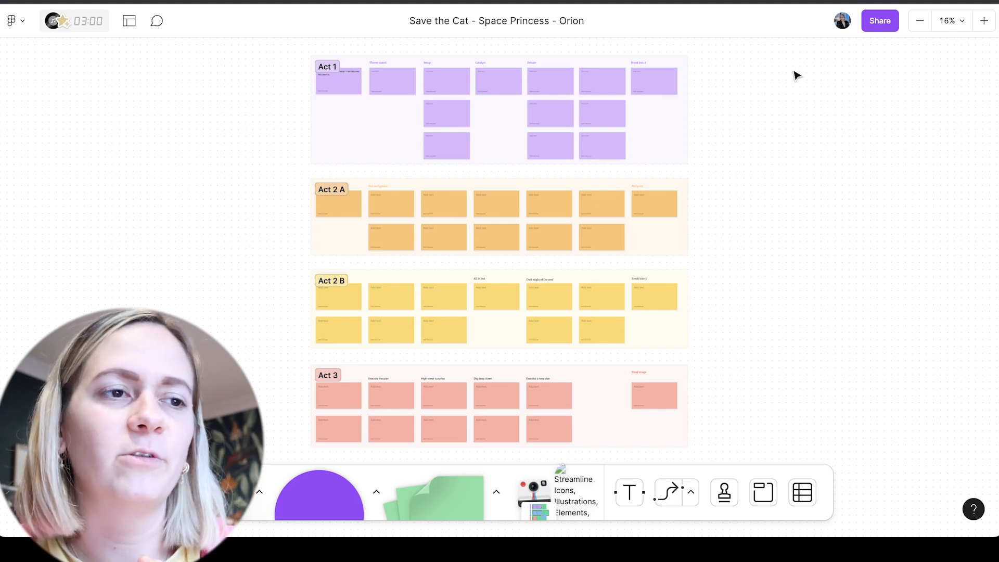
key(Return)
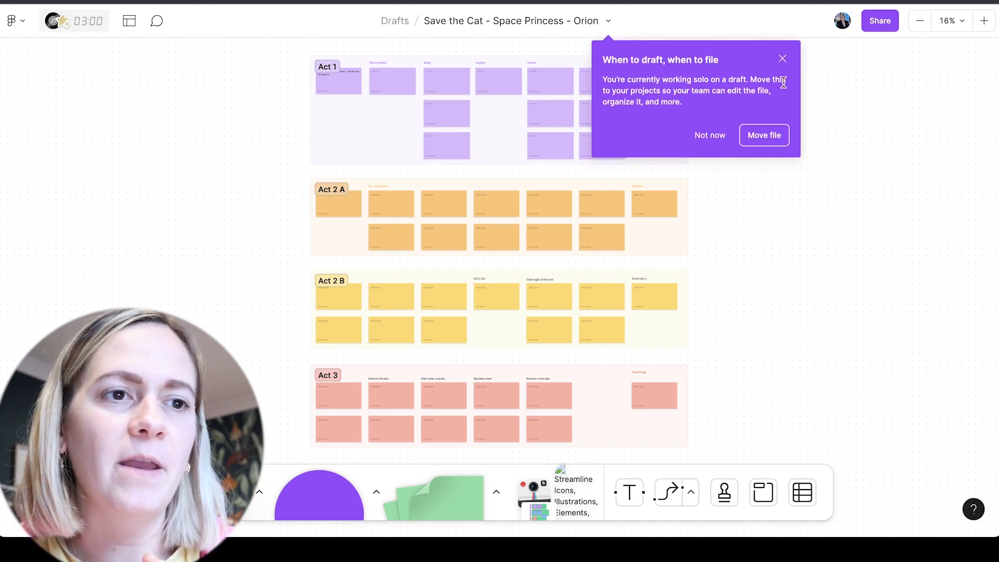
click(716, 137)
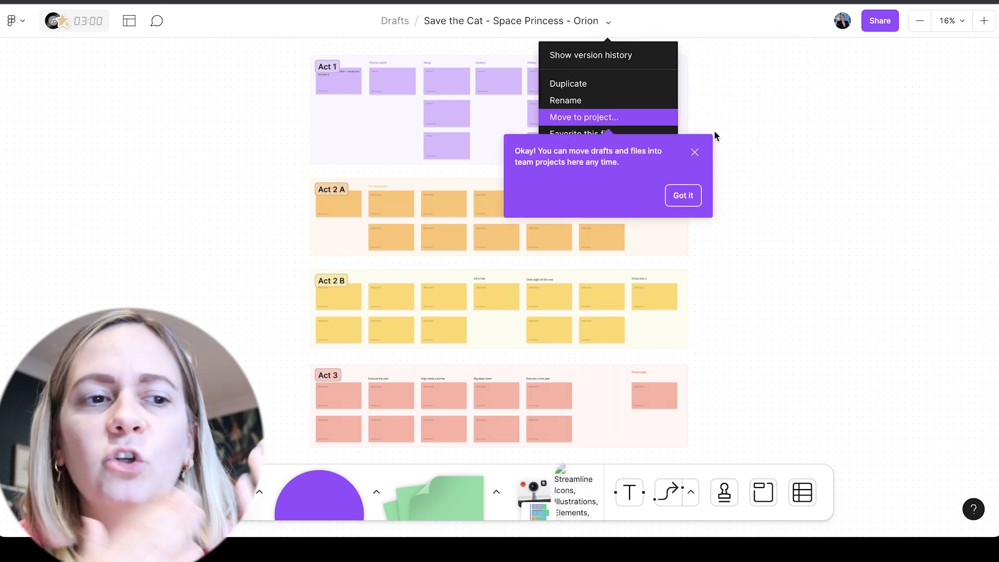
click(694, 194)
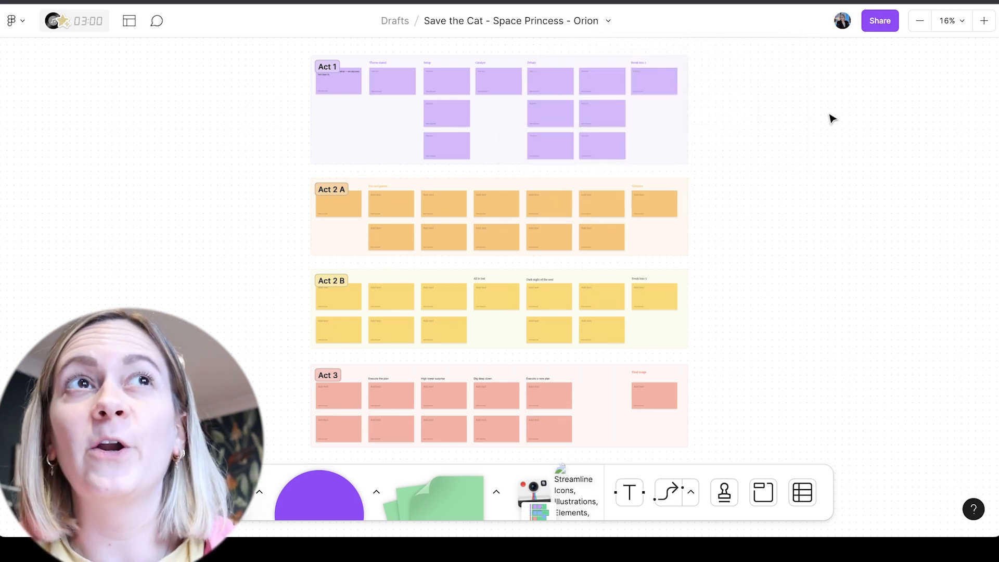
Switch back to the original template file and clear the text from the first purple sticky note in Act 1
key(super+plus)
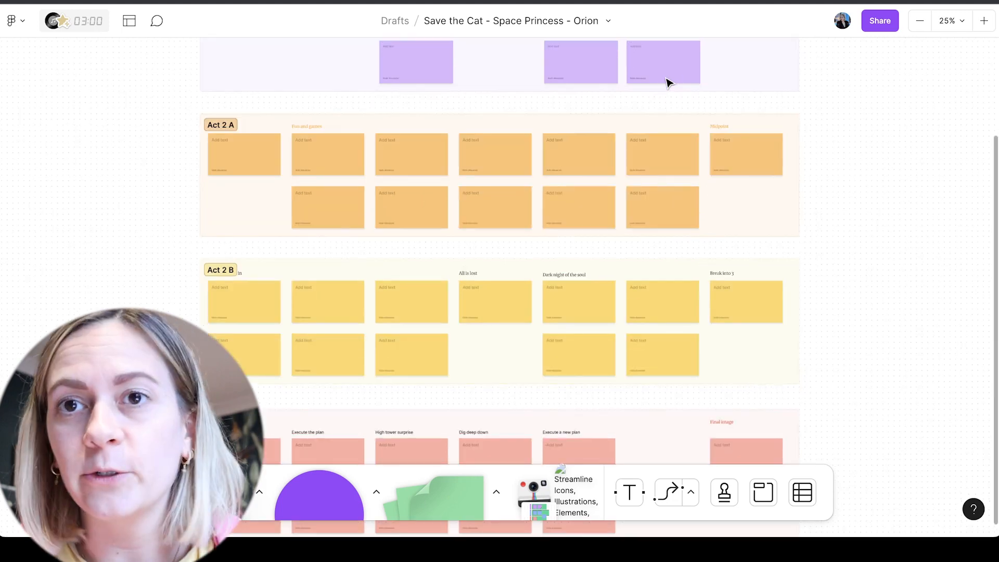
scroll(669, 83, up, 5)
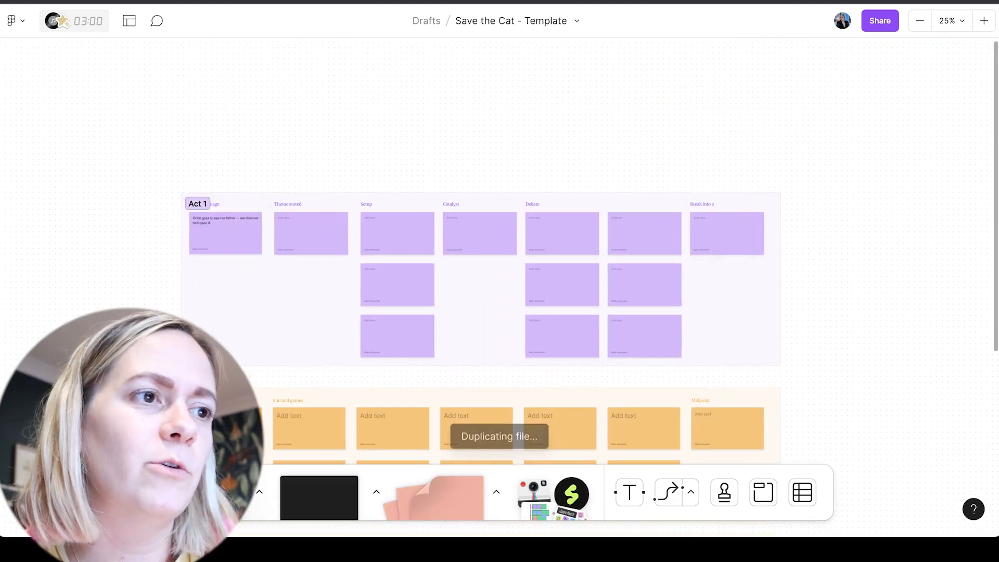
double_click(207, 222)
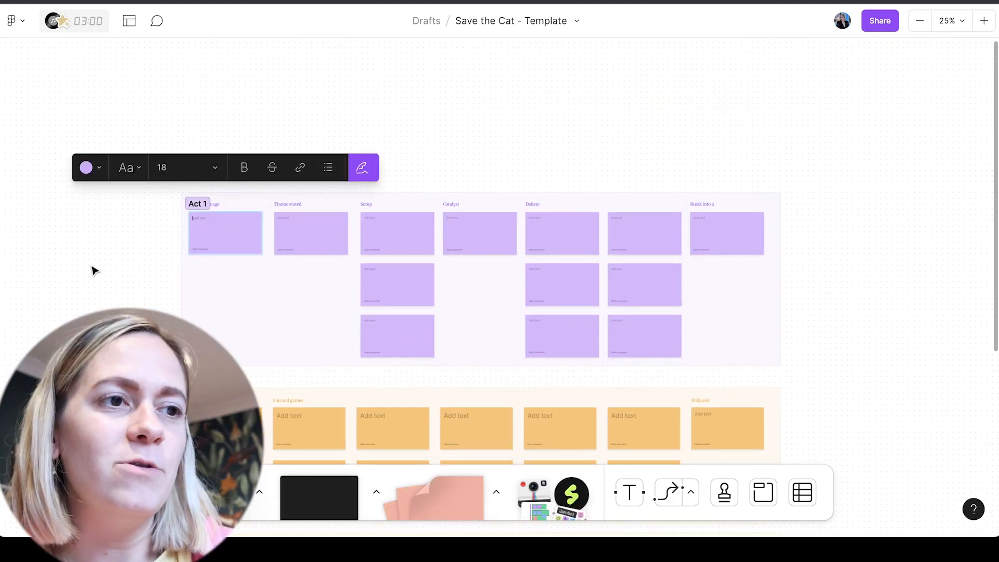
click(152, 257)
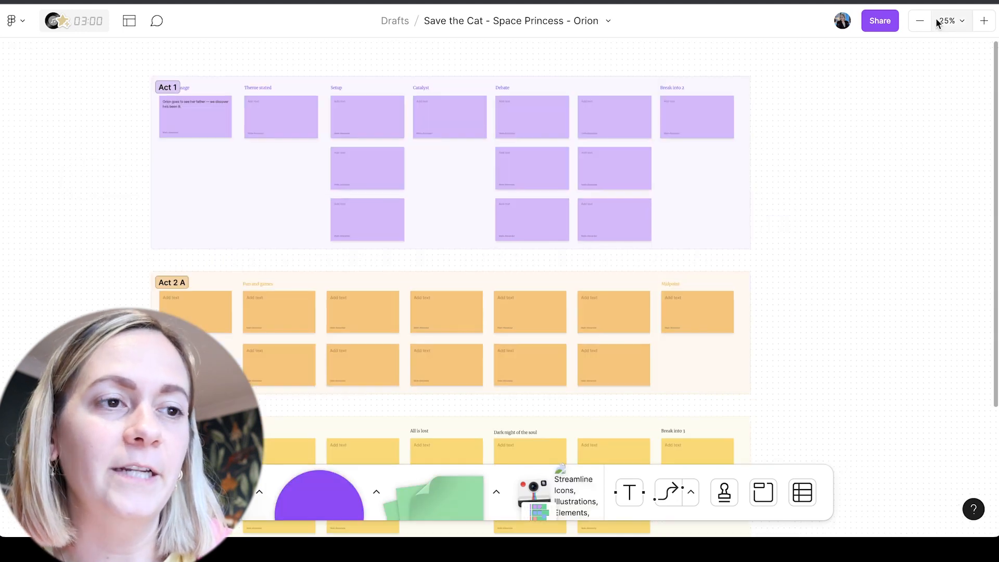
Switch to the Space Princess copy, set its zoom to 40%, and look over the Act 1 section
click(936, 21)
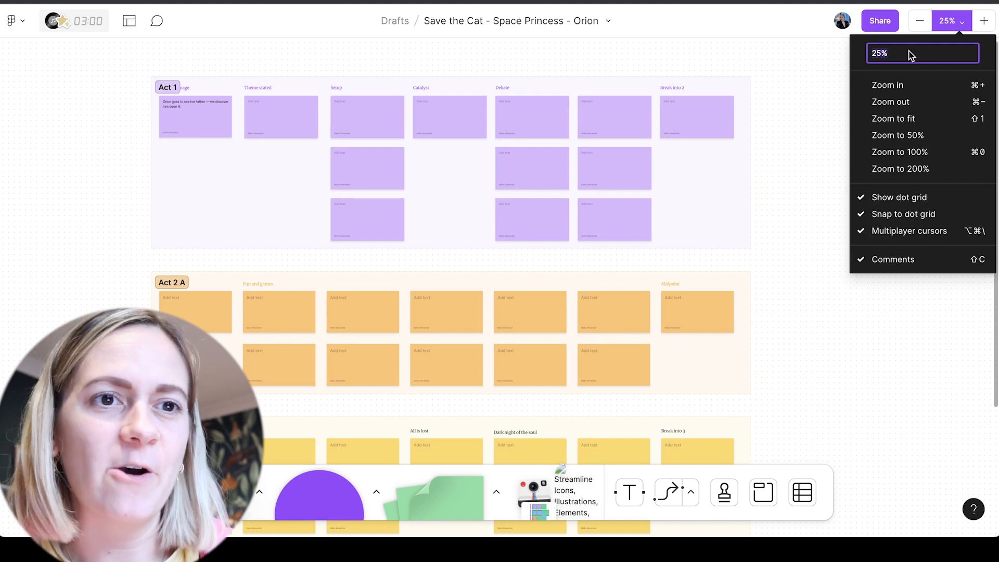
text(40)
key(Return)
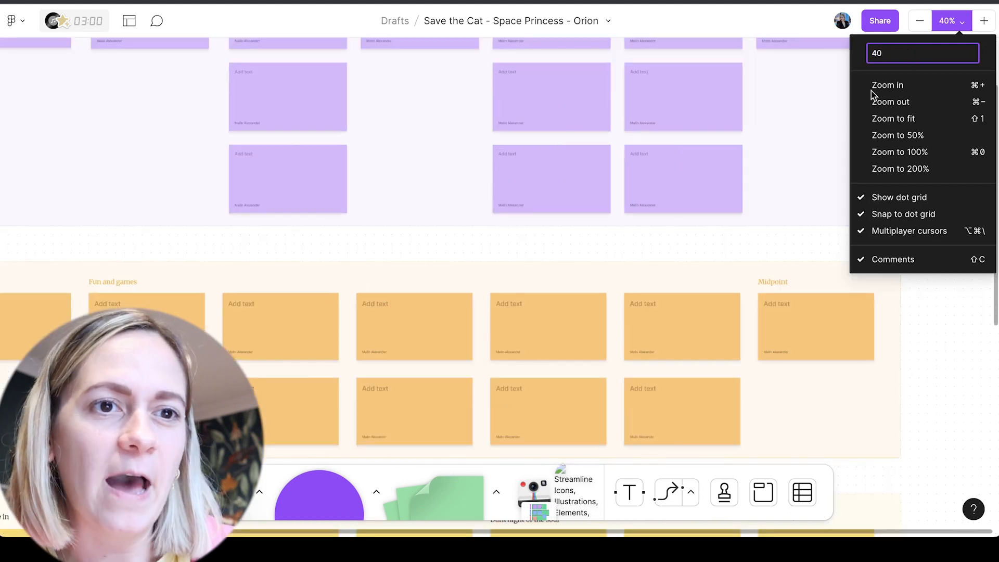
click(797, 240)
scroll(945, 301, up, 5)
scroll(946, 301, left, 3)
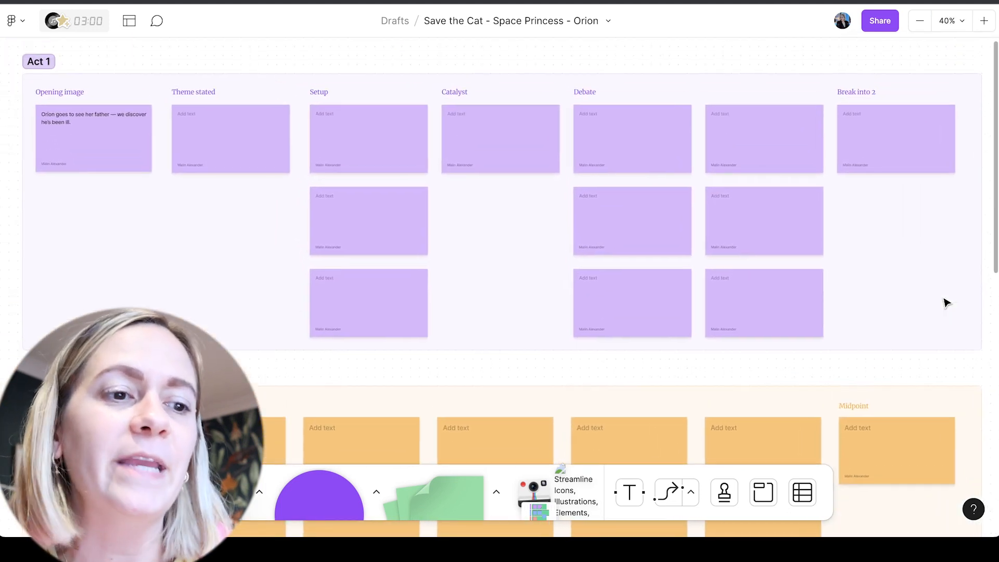
scroll(945, 302, up, 2)
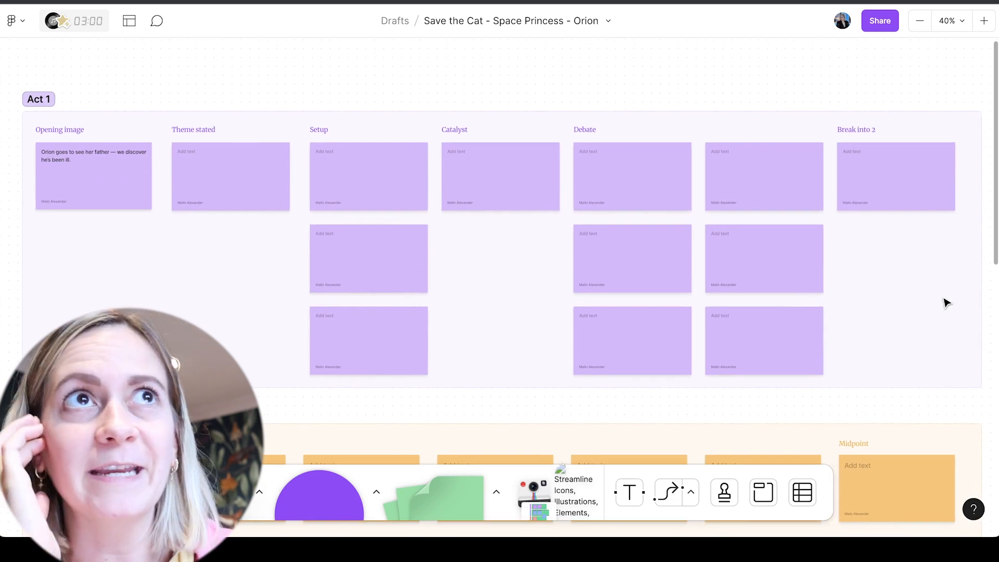
scroll(945, 303, down, 2)
scroll(946, 302, down, 1)
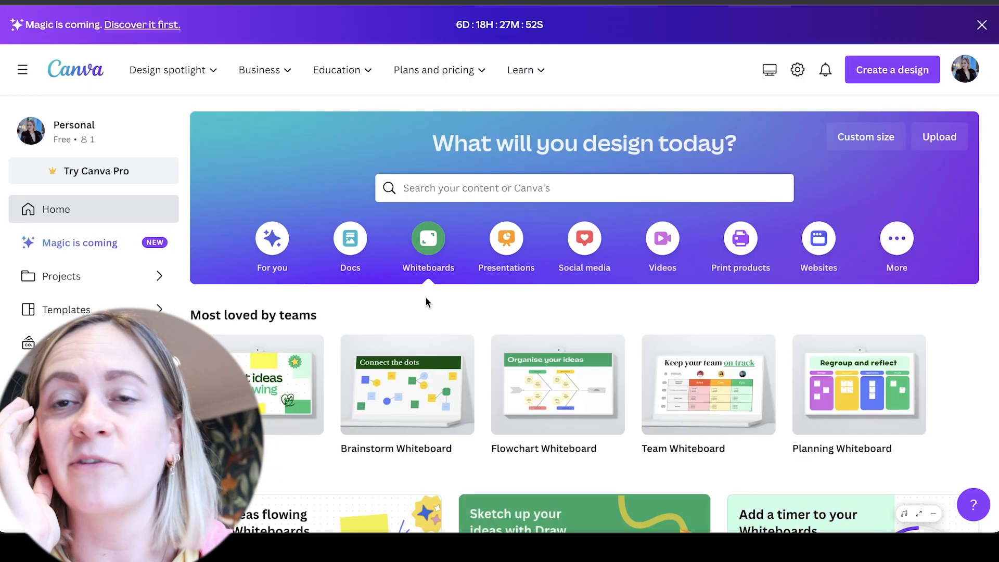
Switch to Canva, create a new blank whiteboard, and skip the introductory tour
scroll(425, 298, down, 3)
click(293, 385)
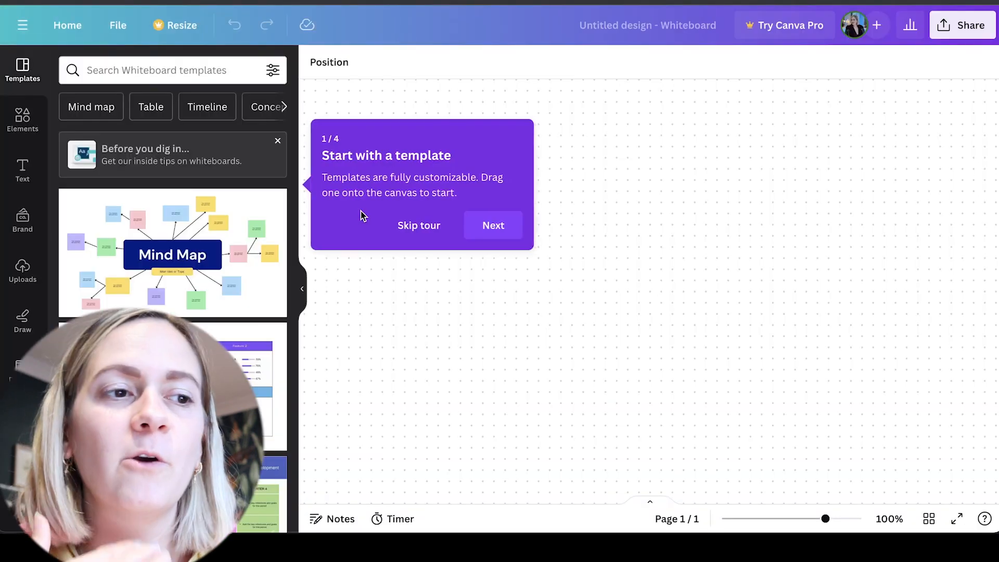
click(421, 226)
Browse the whiteboard templates and add the SWOT Analysis template to the canvas, then collapse the template list
scroll(173, 234, down, 12)
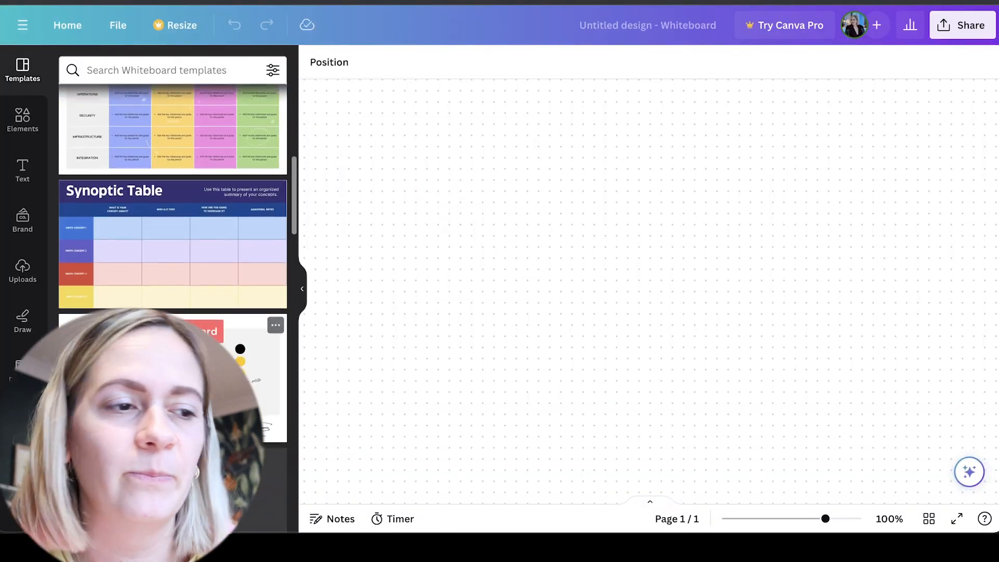
scroll(173, 234, down, 12)
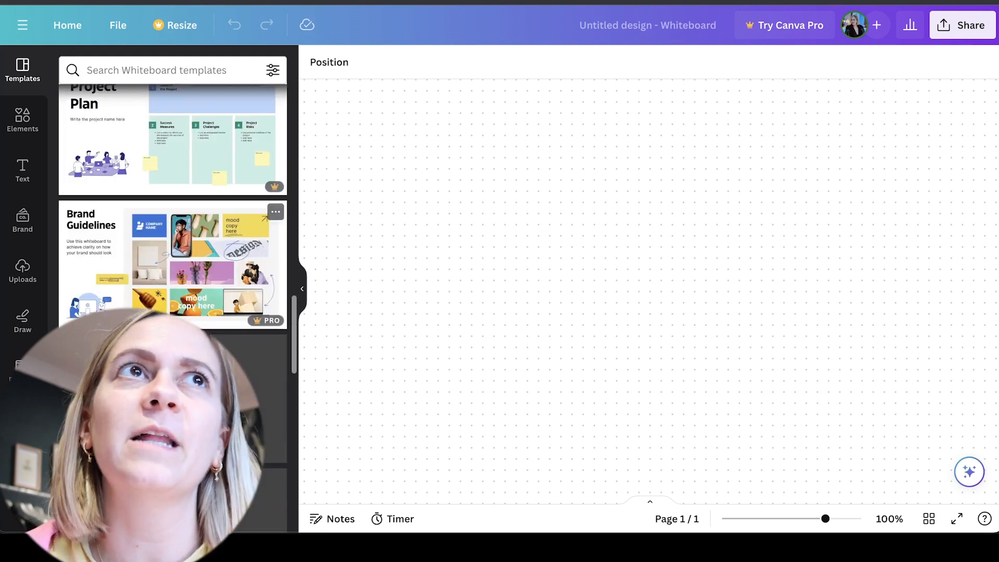
scroll(172, 234, down, 12)
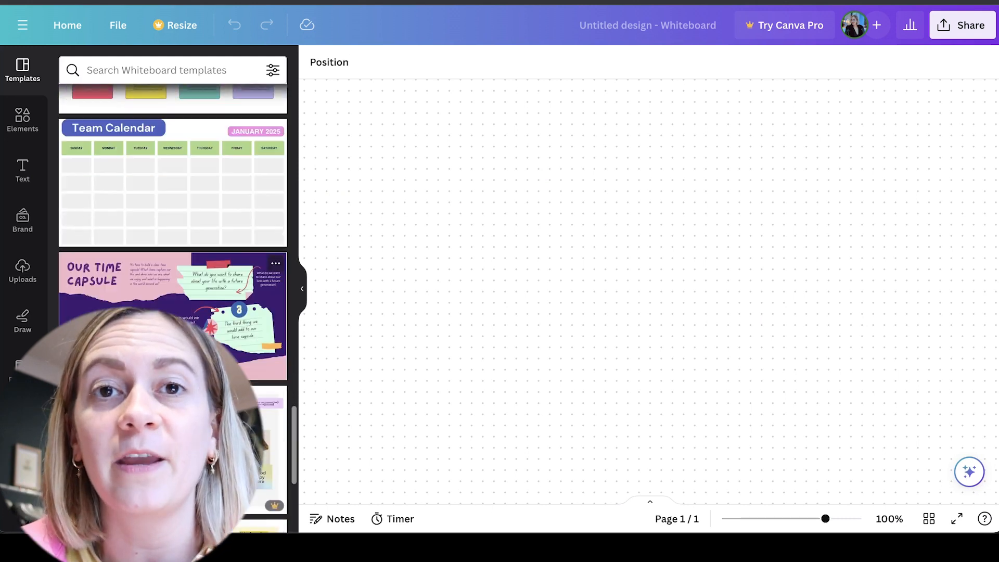
click(301, 286)
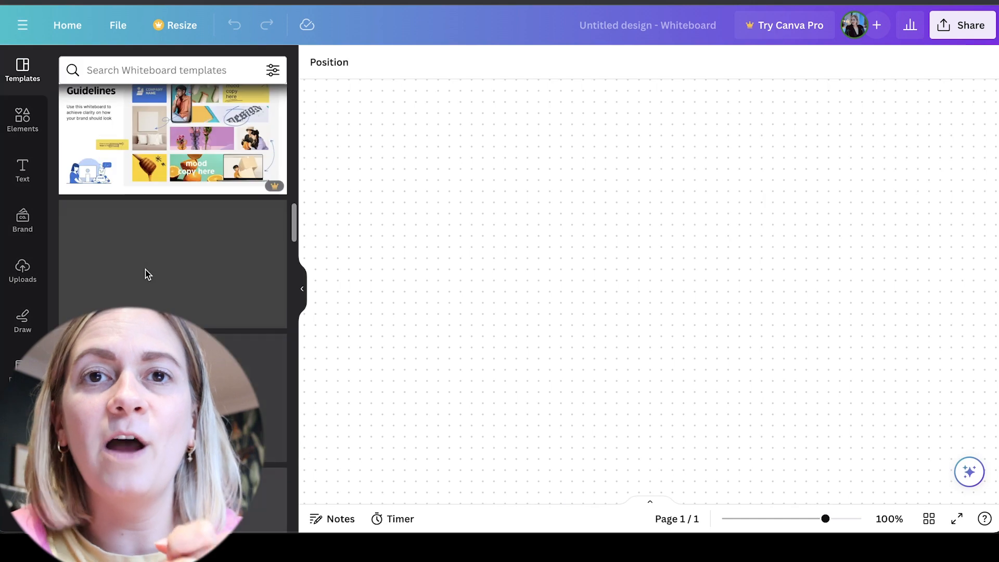
click(147, 272)
click(302, 289)
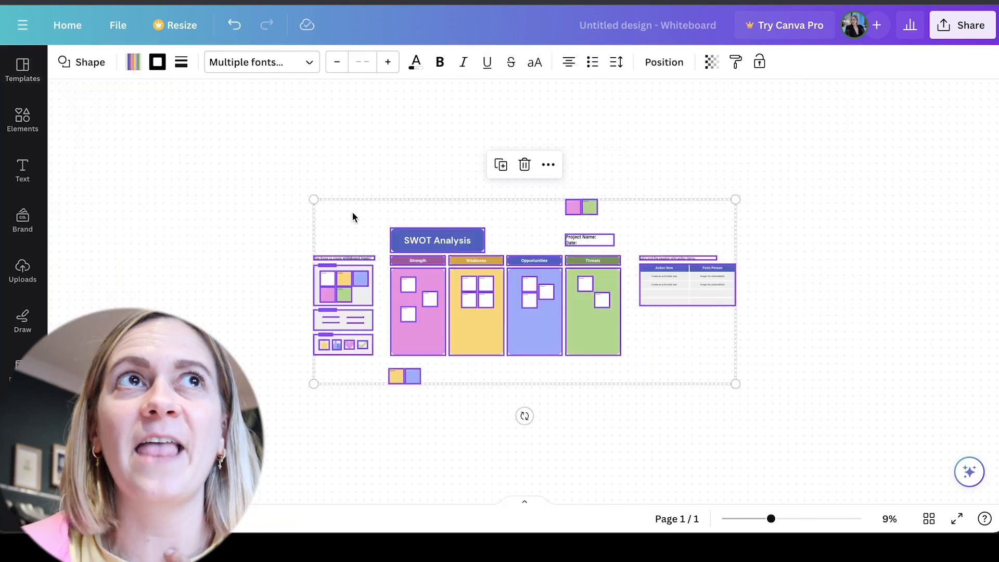
Fit the board to the view and rename the first two column headers "Act 1" and "Act 2 A"
click(891, 519)
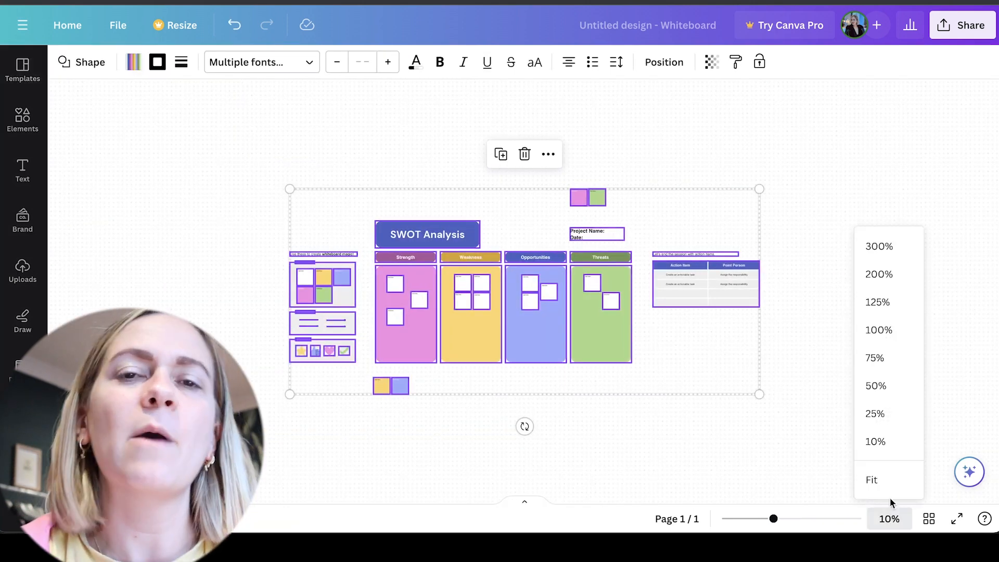
click(873, 477)
click(323, 227)
double_click(322, 226)
text(Act 1)
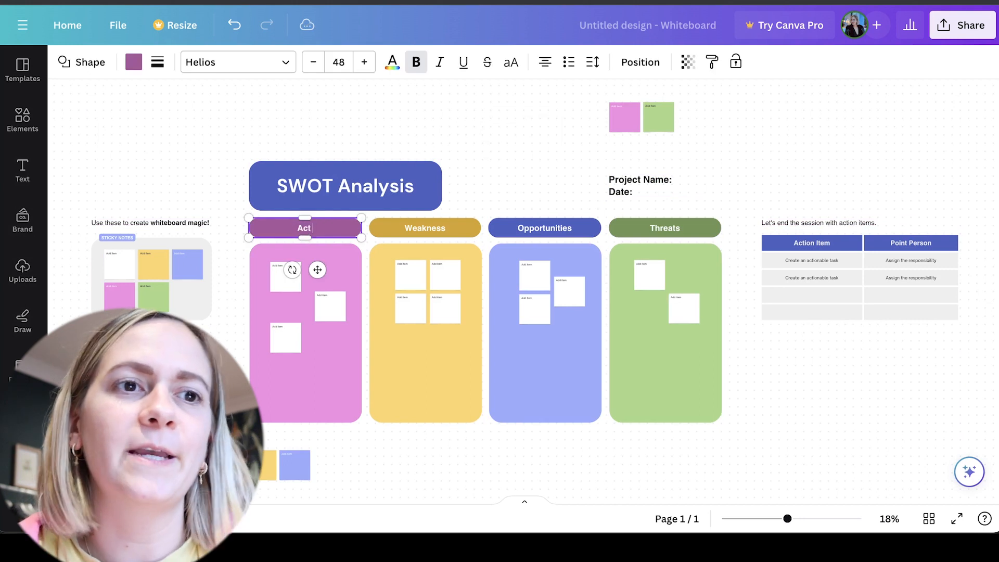
double_click(426, 228)
text(Act 2 A)
Delete the SWOT Analysis title, the project name and date text, and the loose coloured sticky notes above and below the columns
click(413, 172)
key(Delete)
drag(595, 103, 695, 202)
key(Delete)
drag(85, 160, 218, 344)
key(Delete)
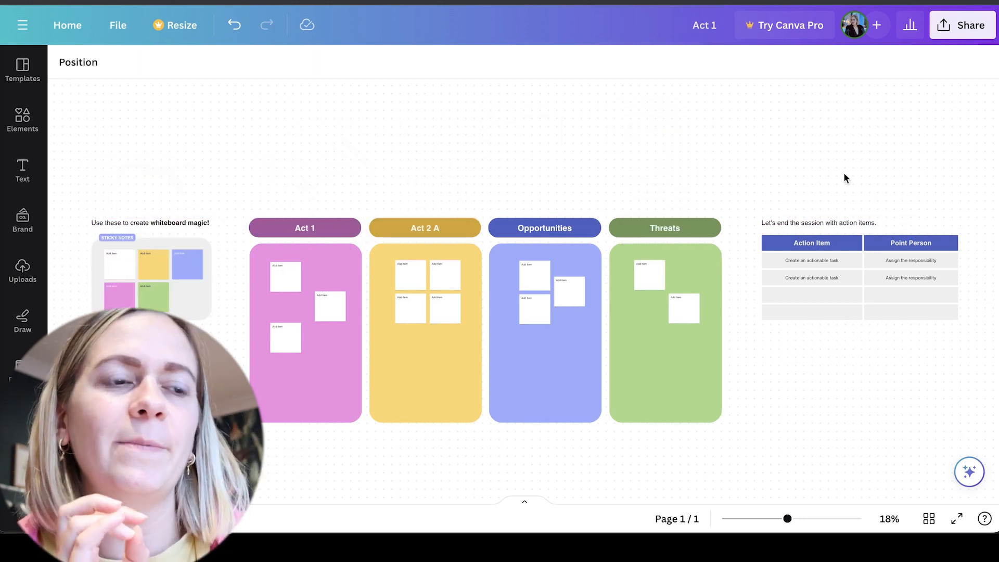
Delete the action item table with its caption and the "whiteboard magic" caption above the sticky note palette
click(832, 245)
key(Delete)
click(180, 226)
key(Delete)
Rename the Opportunities and Threats column headers "Act 2 B" and "Act 3"
double_click(545, 228)
text(Act 2 B)
double_click(665, 228)
text(Act 3)
click(649, 149)
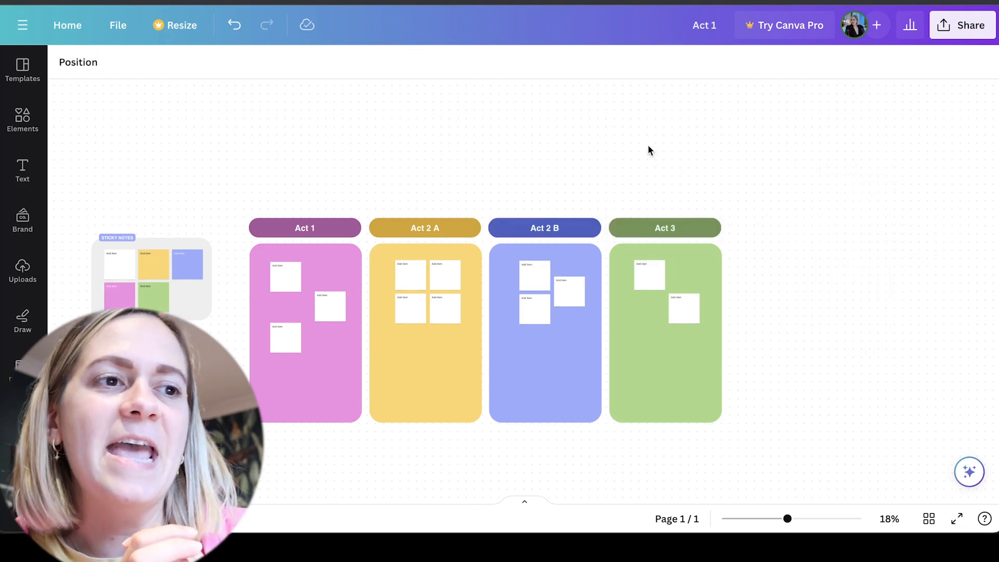
Label the first Act 1 sticky note "Opening image", move it to the column's upper-left corner, and add an adjacent note reading "Thene stated"
scroll(648, 149, up, 8)
scroll(295, 247, up, 2)
scroll(295, 248, left, 3)
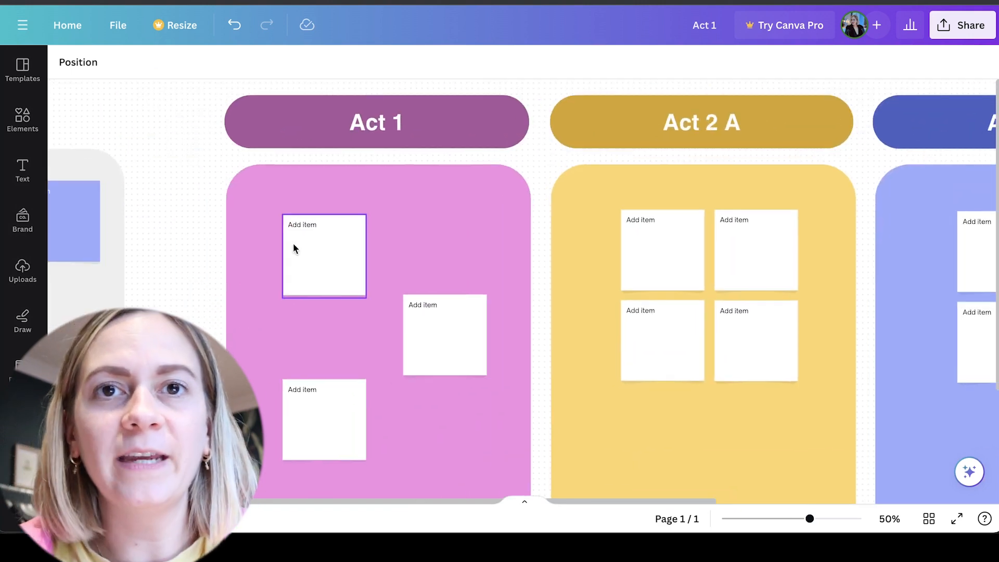
double_click(294, 248)
text(Opening image)
drag(327, 227, 294, 207)
click(347, 236)
text(Thene stated)
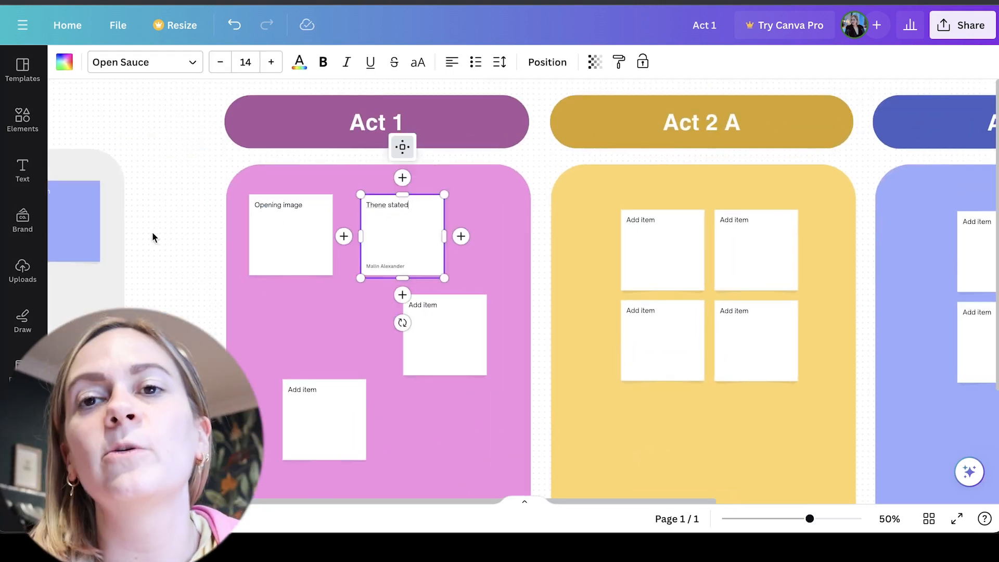
Delete the two unused sticky notes in the Act 1 column and move the second labelled note closer to "Opening image"
click(154, 236)
click(420, 346)
key(Delete)
drag(408, 230, 388, 231)
click(318, 406)
key(Delete)
scroll(196, 276, down, 5)
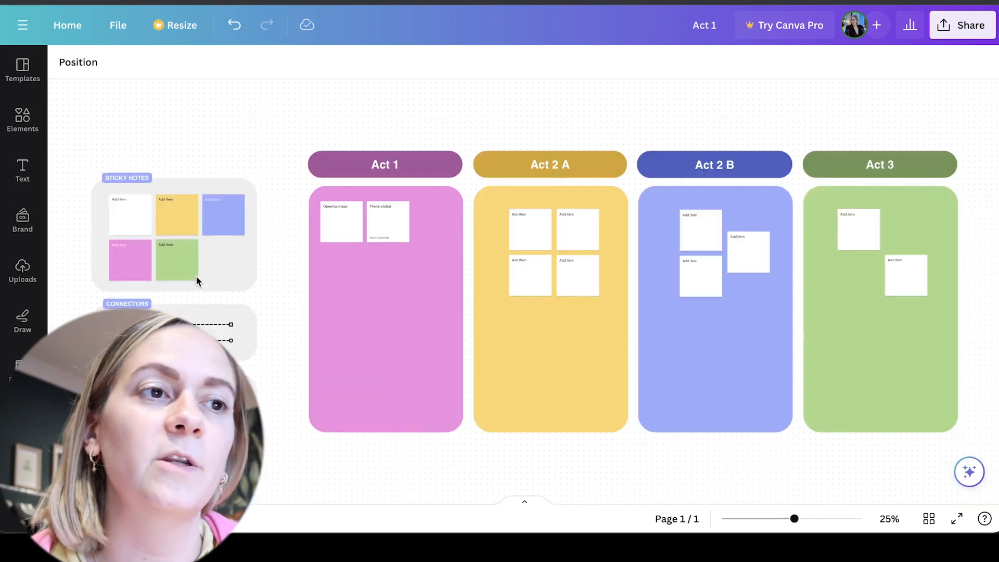
scroll(291, 282, right, 5)
scroll(291, 282, down, 1)
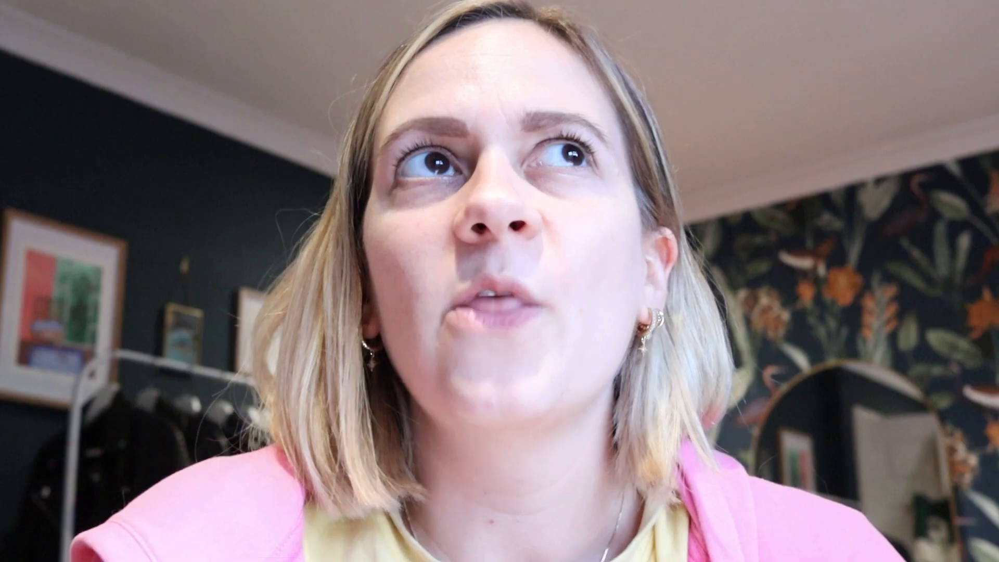